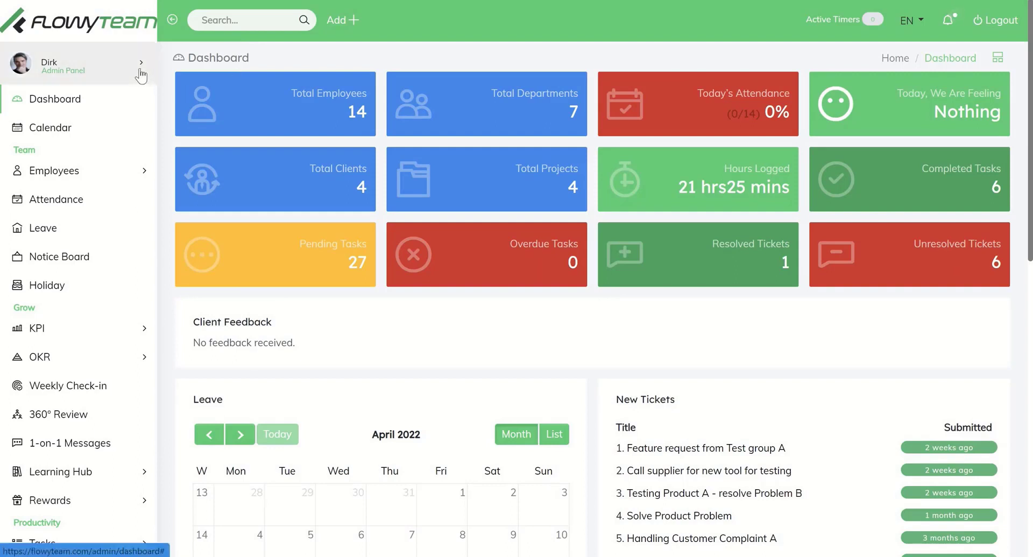
# Step: Switch the dashboard to the employee view and back to the admin view
pyautogui.click(141, 76)
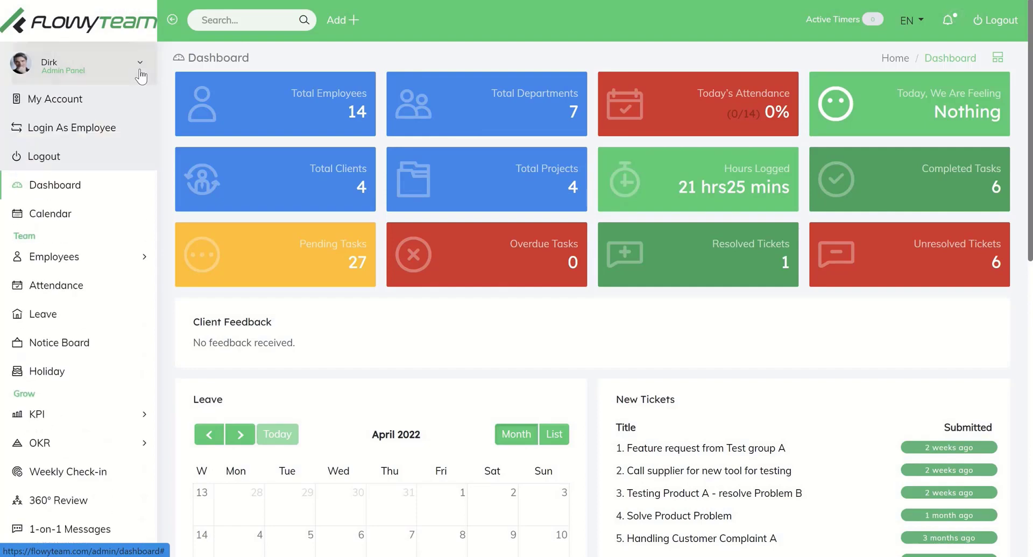
pyautogui.click(102, 131)
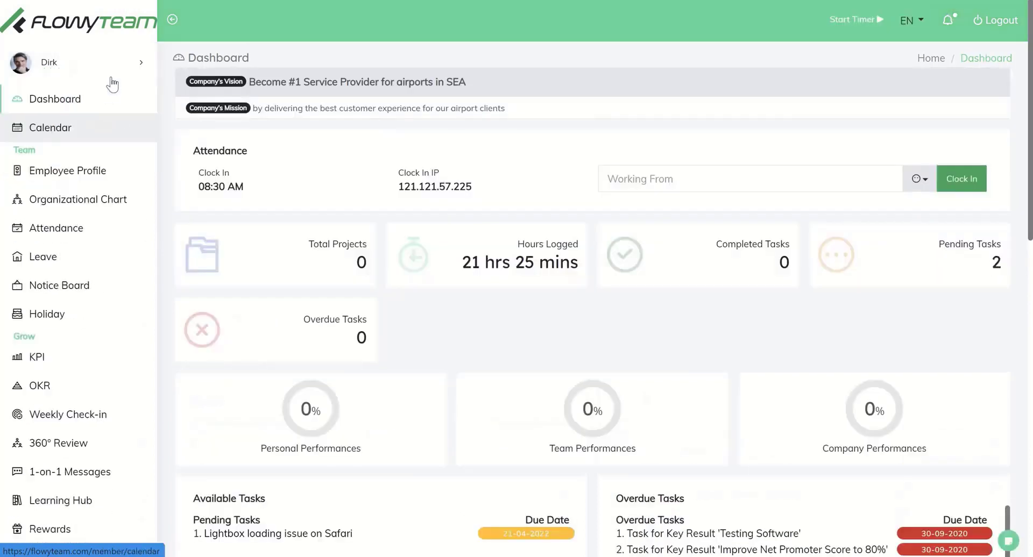
pyautogui.click(123, 71)
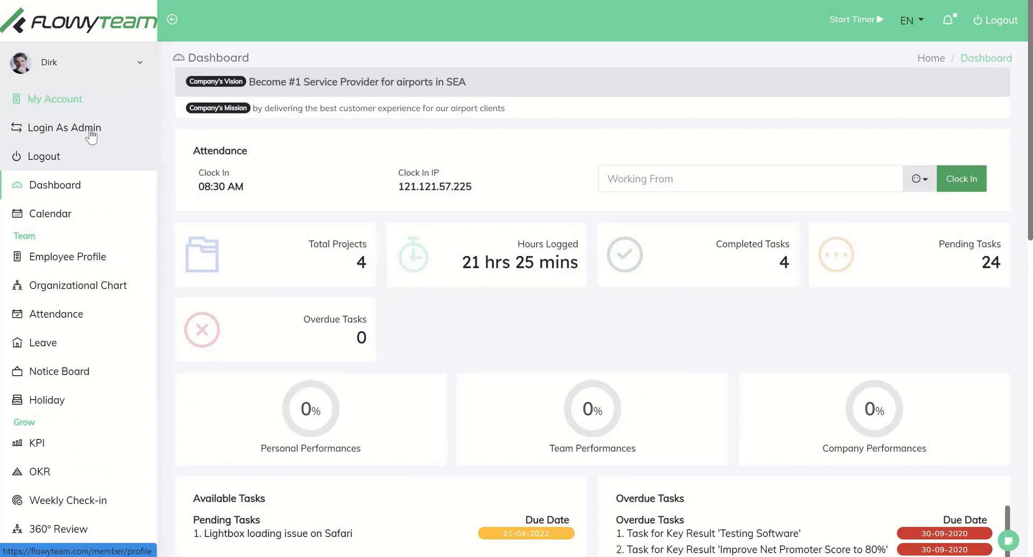
pyautogui.click(93, 131)
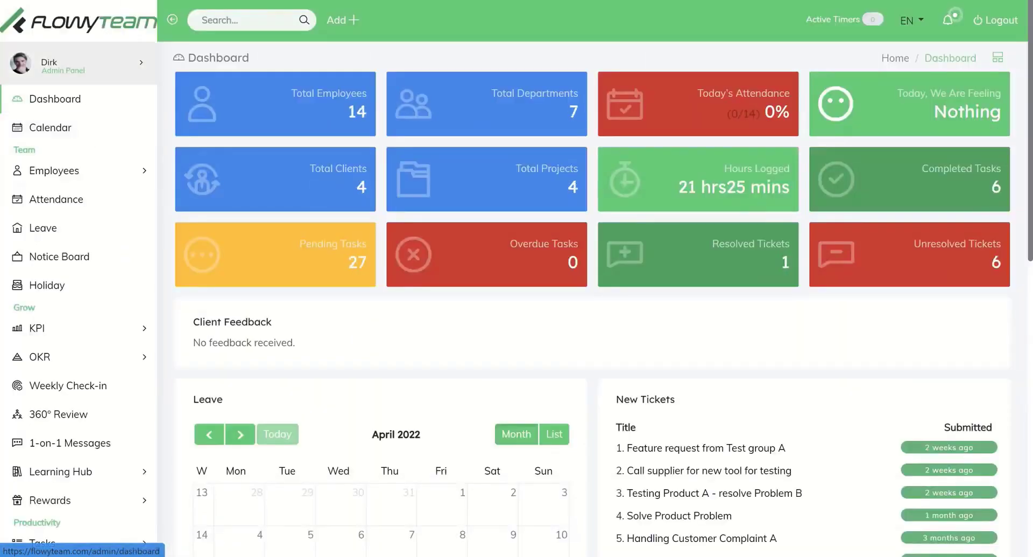
# Step: Open Settings and view Theme Settings with admin, employee and client panel colours
pyautogui.scroll(-5, 113, 303)
pyautogui.scroll(-2, 113, 303)
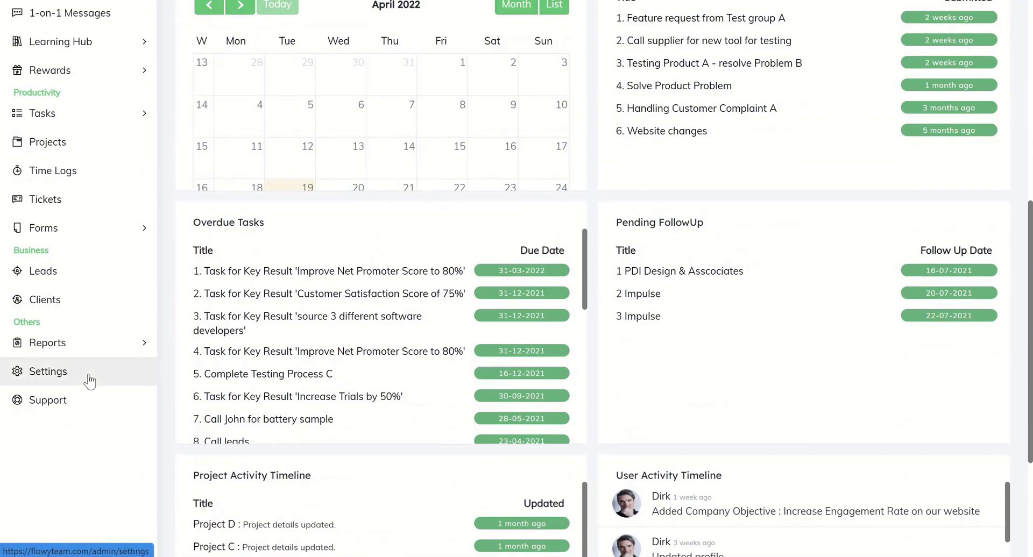
pyautogui.click(88, 378)
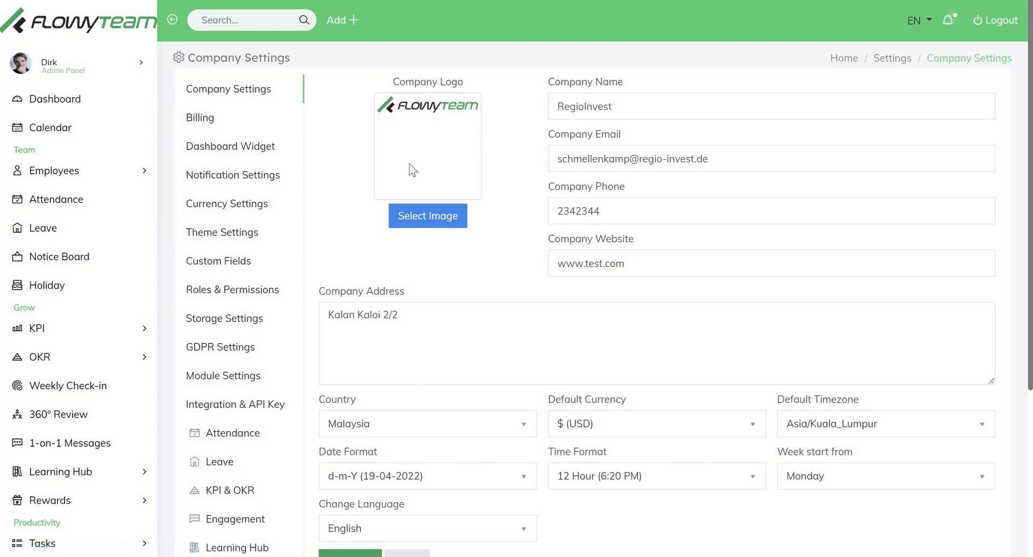
pyautogui.click(242, 233)
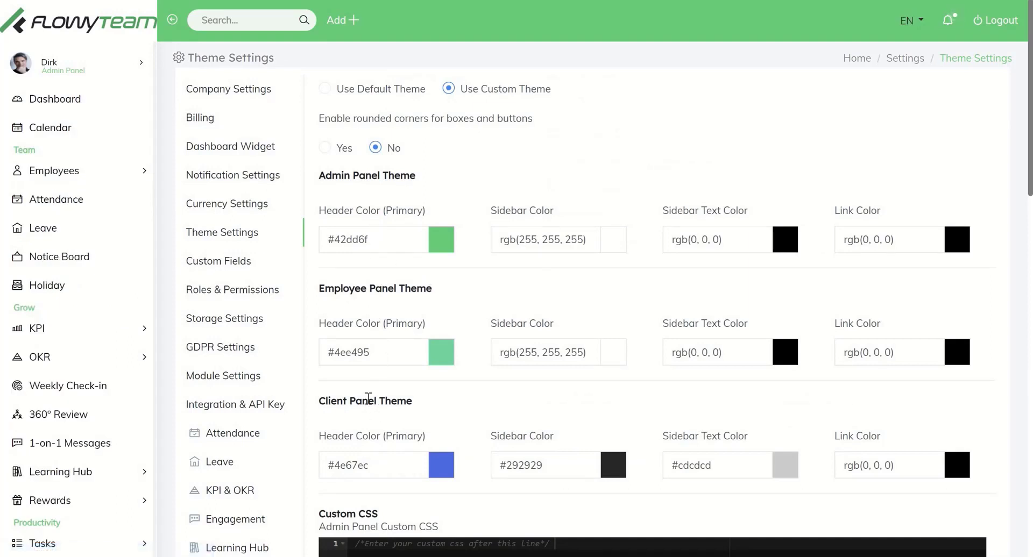
pyautogui.scroll(-5, 365, 395)
pyautogui.scroll(4, 359, 386)
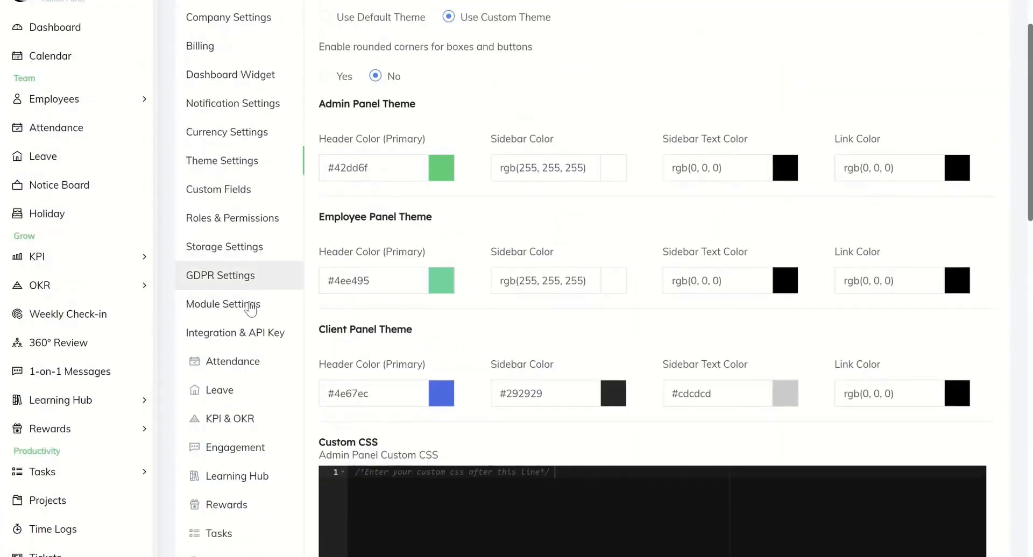
# Step: Review Module Settings for admin and employee modules, then view Label Overwrite
pyautogui.click(251, 307)
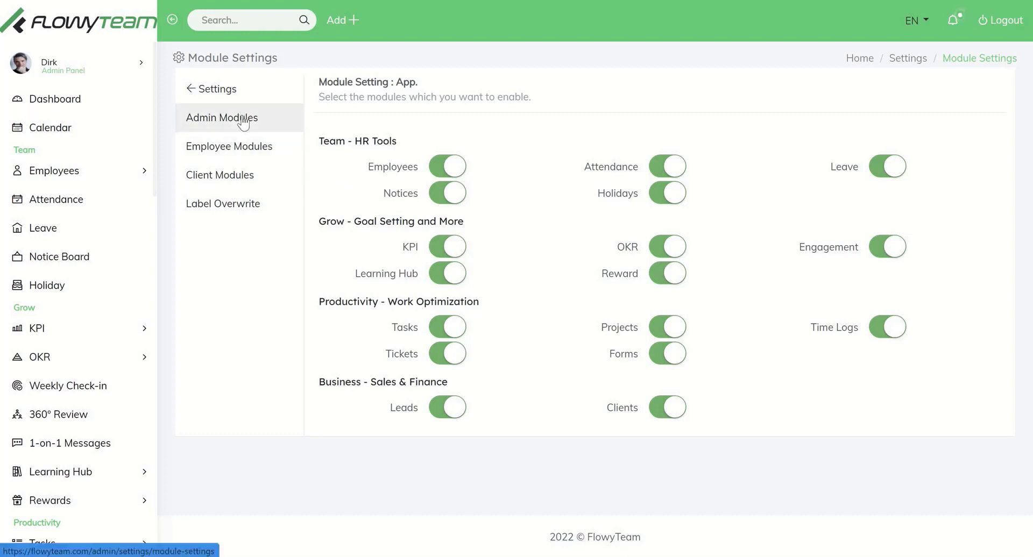
pyautogui.click(241, 147)
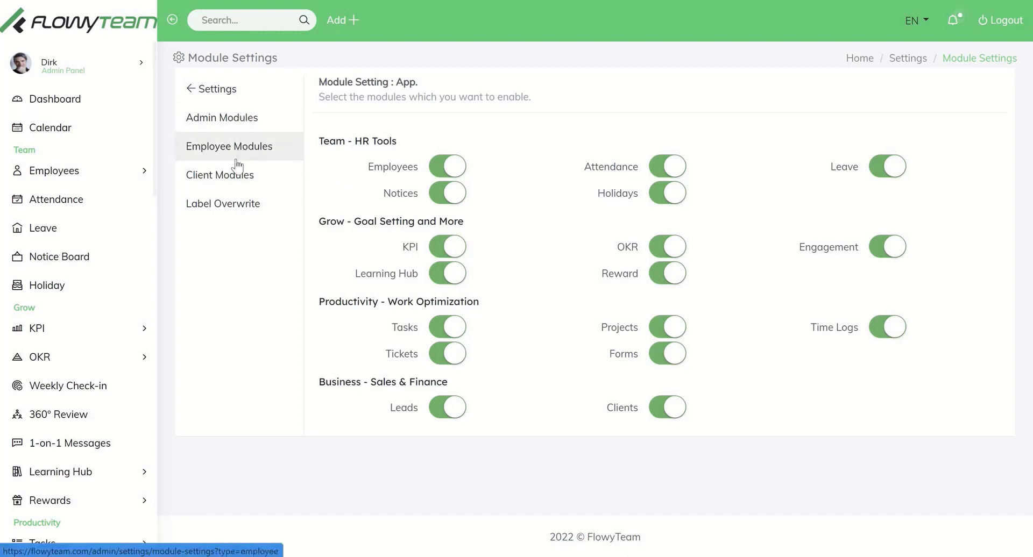
pyautogui.click(232, 211)
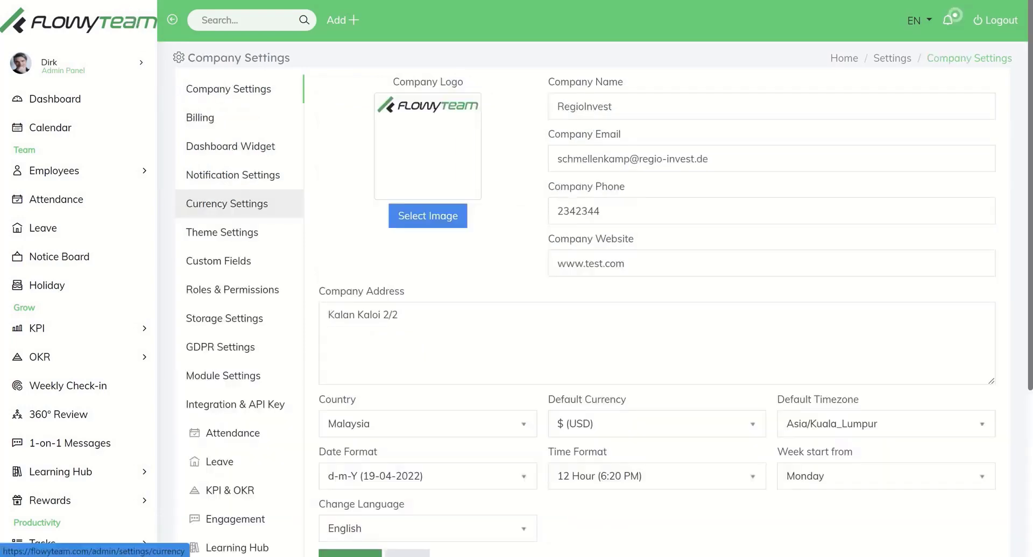
# Step: Browse field types and modules for a new custom field, then discard it unsaved
pyautogui.click(254, 264)
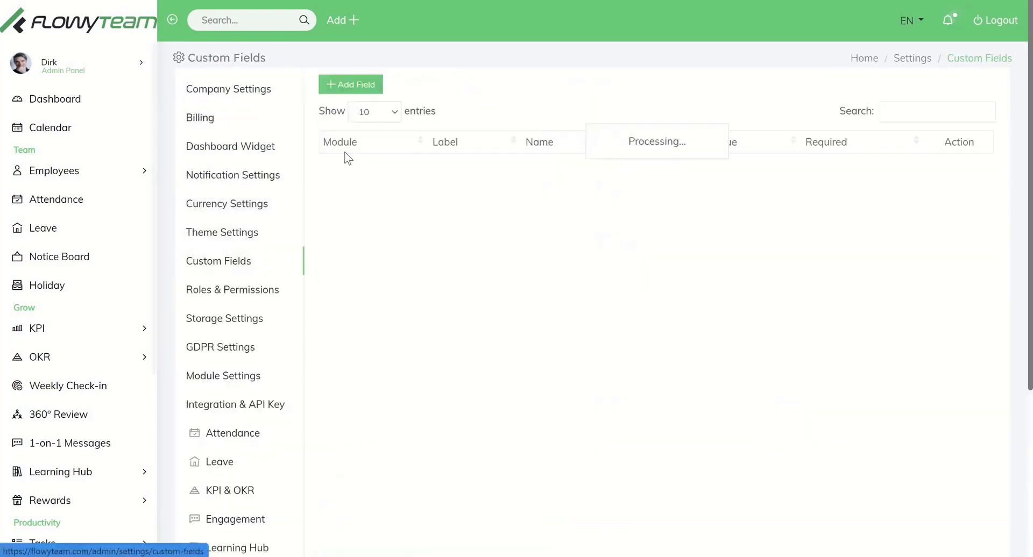
pyautogui.click(361, 81)
pyautogui.click(399, 237)
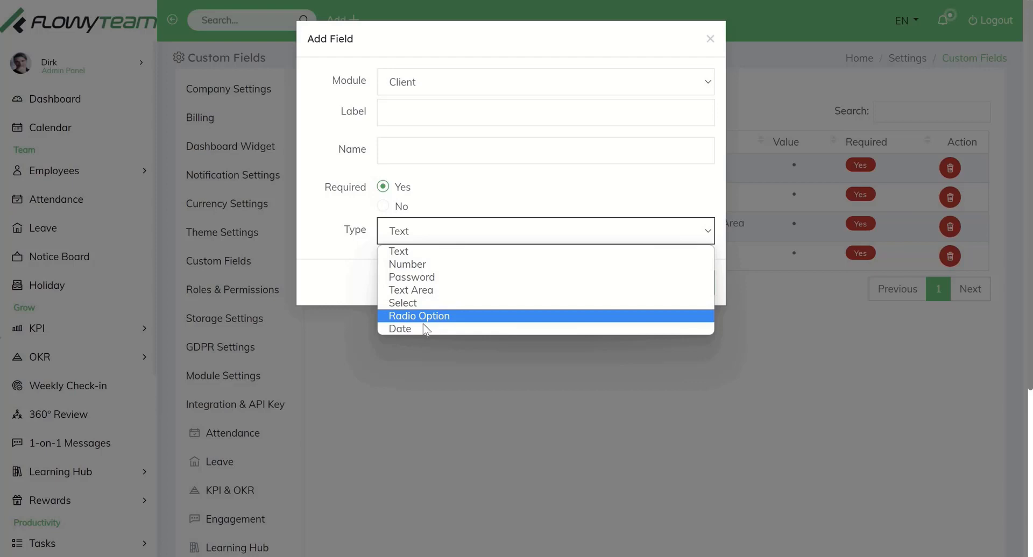
pyautogui.click(468, 83)
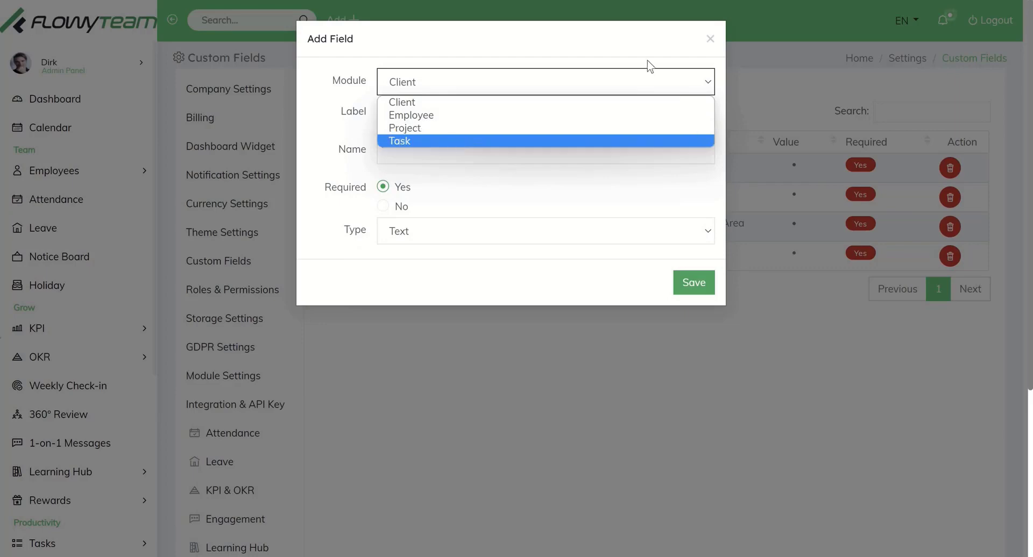
pyautogui.click(710, 39)
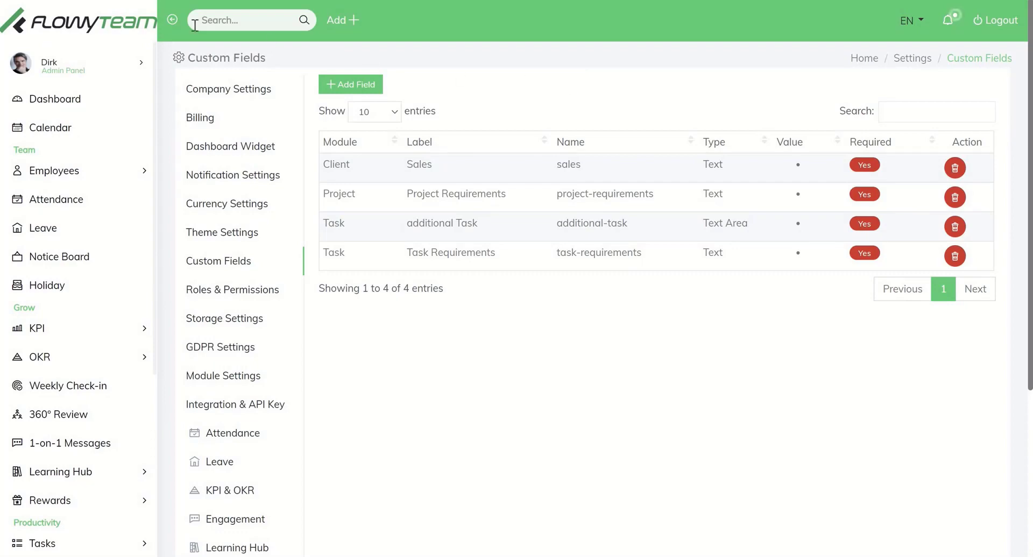
# Step: Look over the API key page and Zapier guide, then the KPI data source choices
pyautogui.click(239, 412)
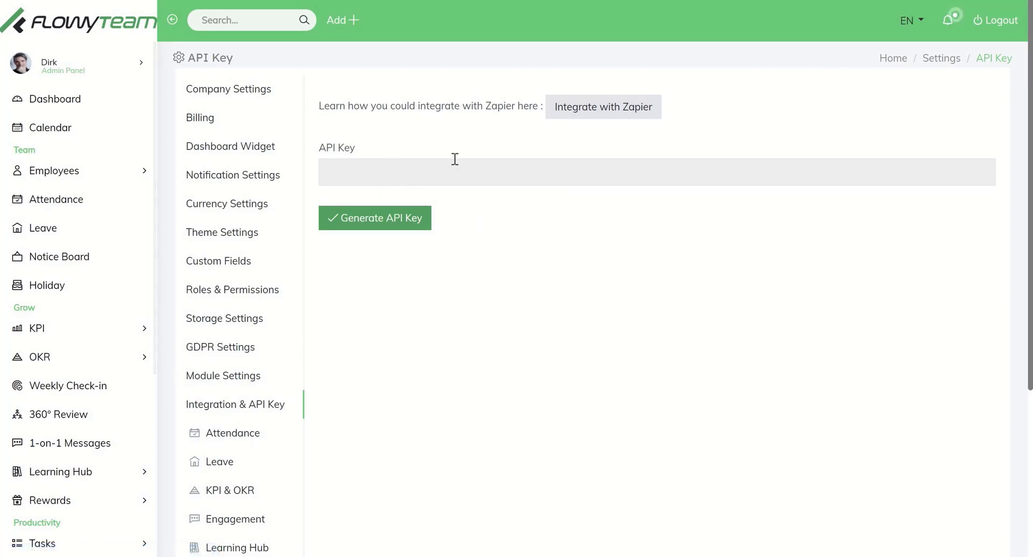
pyautogui.click(588, 120)
pyautogui.click(81, 337)
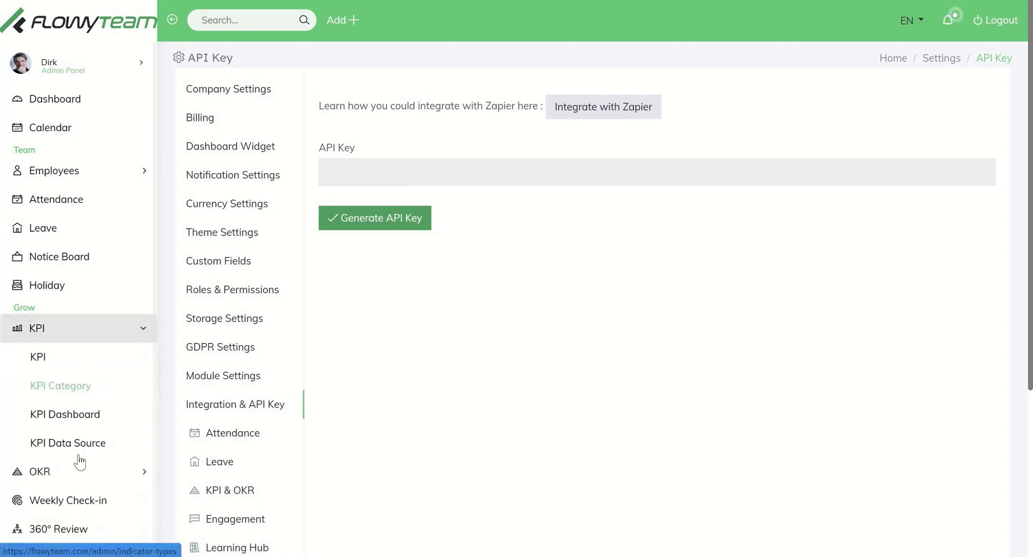
pyautogui.click(82, 444)
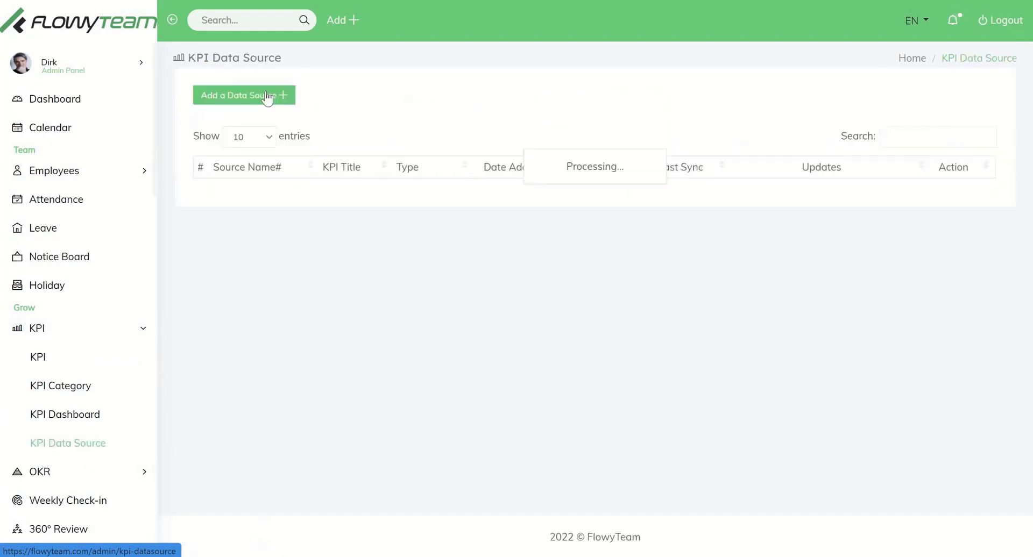
pyautogui.click(242, 94)
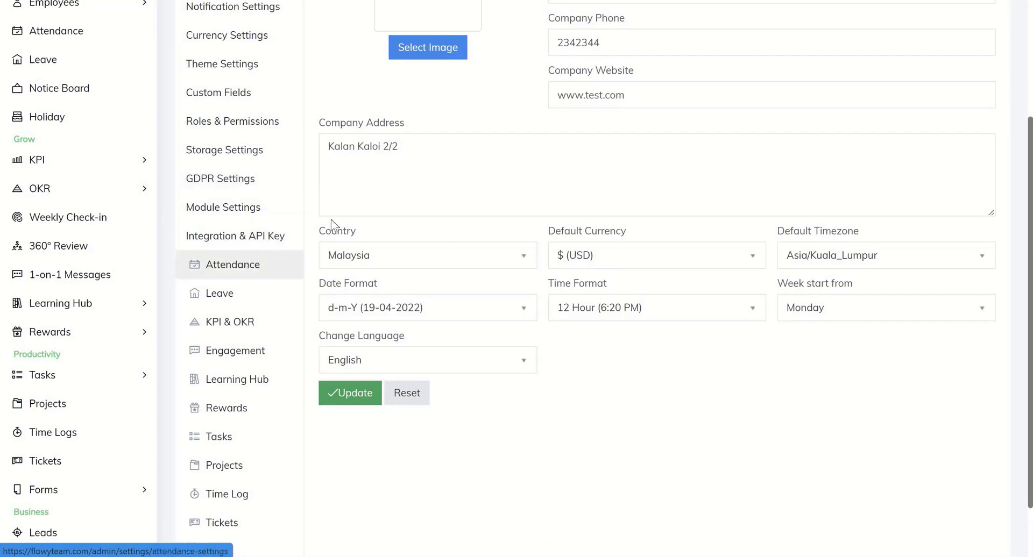
# Step: Browse the Leave, KPI & OKR, Engagement, Learning Hub and Reward settings pages
pyautogui.scroll(-2, 232, 377)
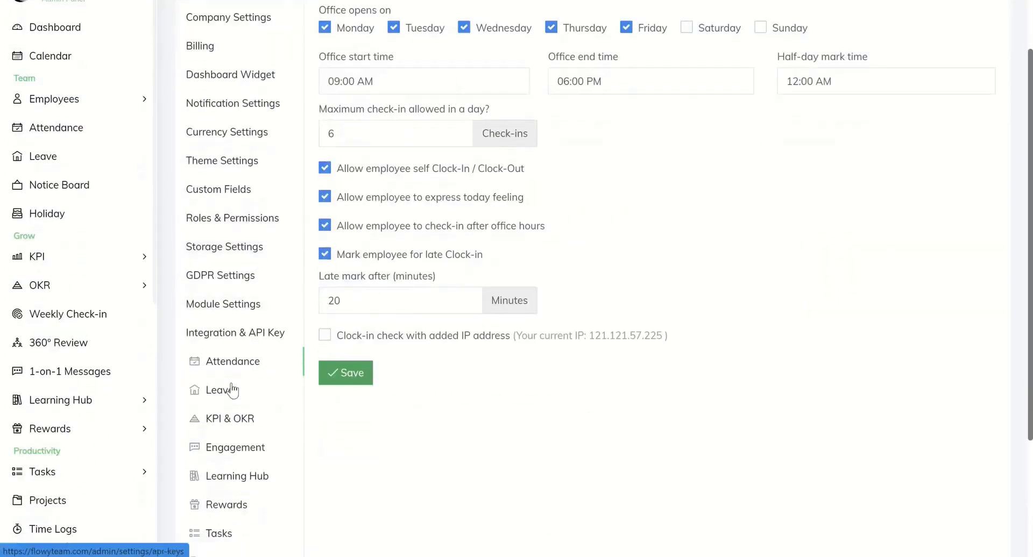
pyautogui.click(233, 390)
pyautogui.scroll(-3, 275, 331)
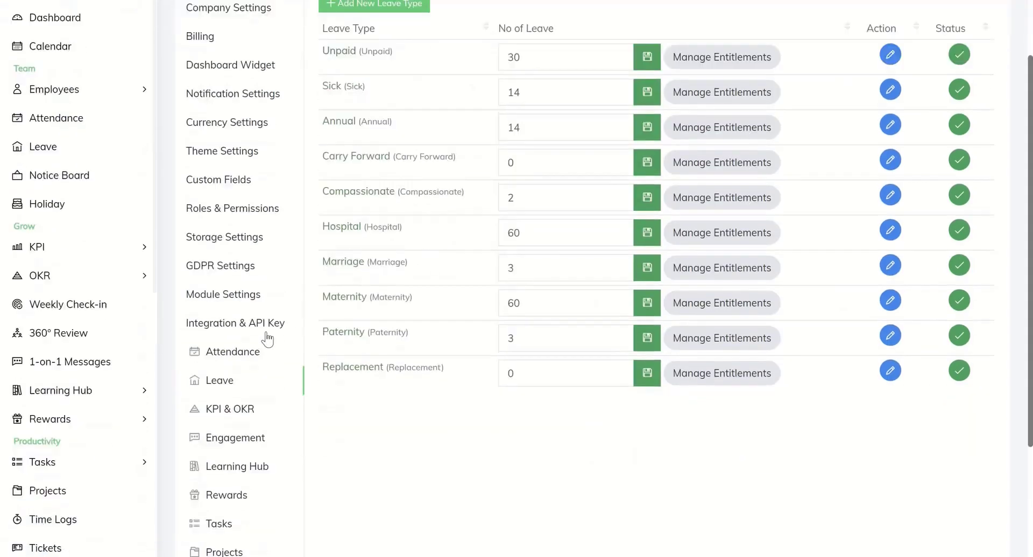
pyautogui.click(254, 347)
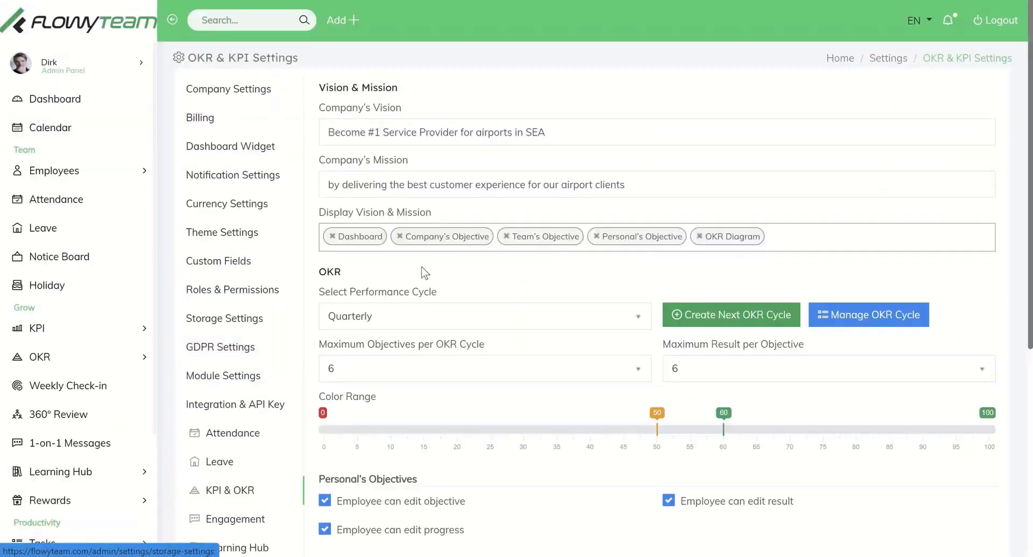
pyautogui.scroll(-6, 425, 273)
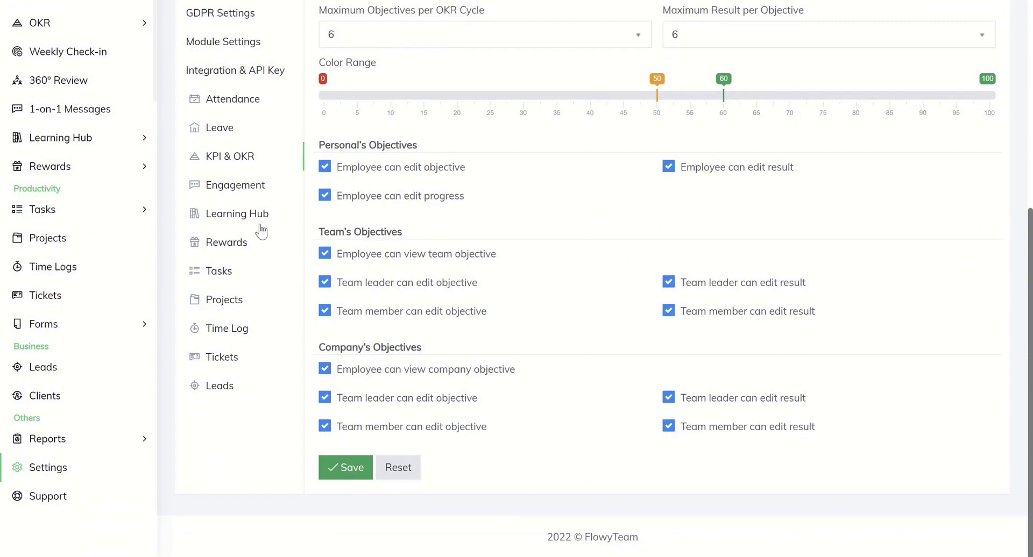
pyautogui.click(254, 189)
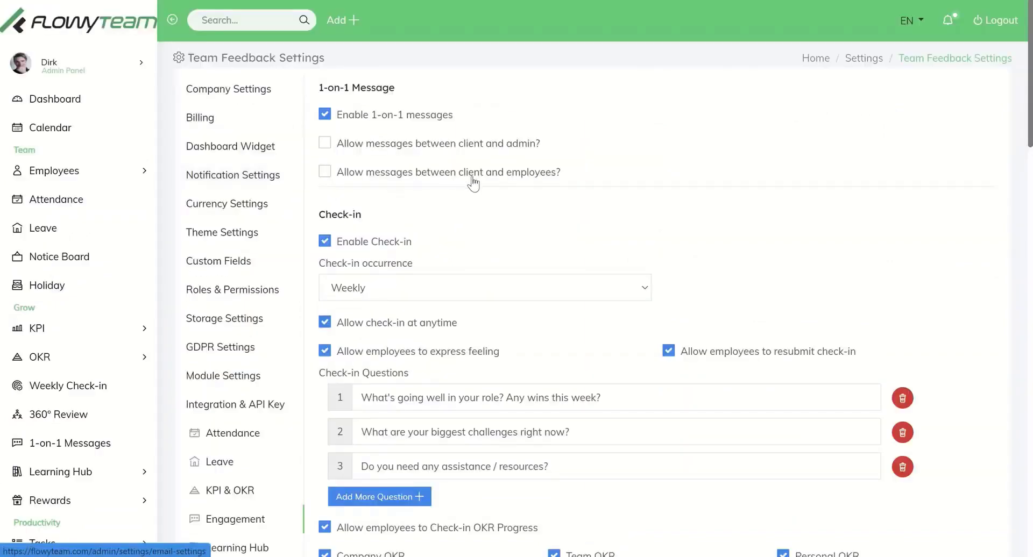
pyautogui.scroll(-2, 474, 183)
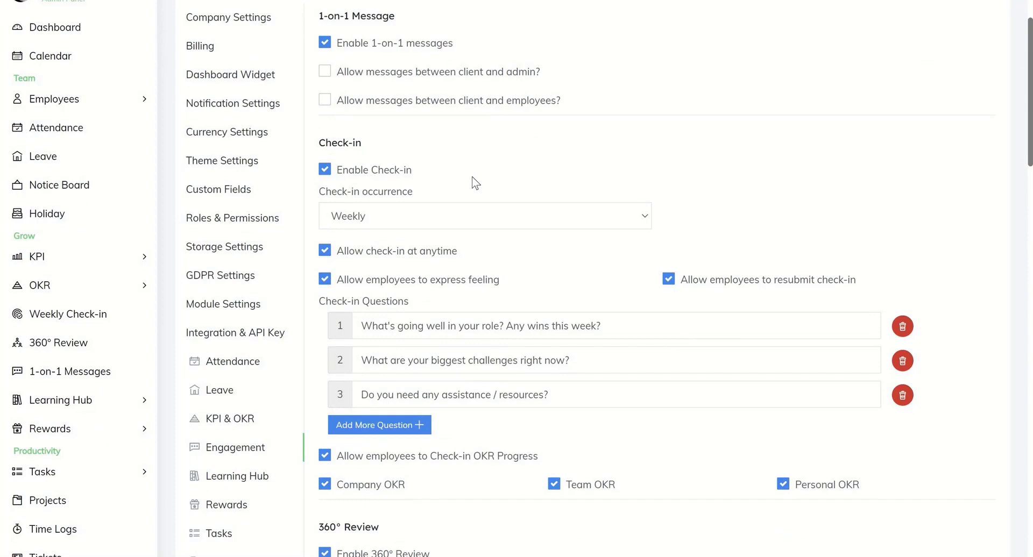
pyautogui.scroll(-3, 261, 337)
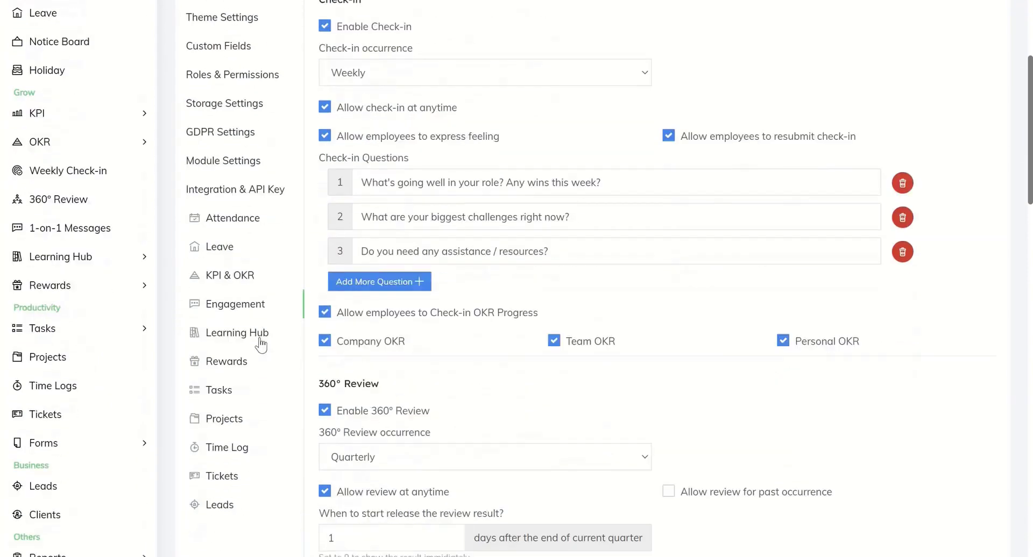
pyautogui.click(260, 337)
pyautogui.scroll(-5, 260, 345)
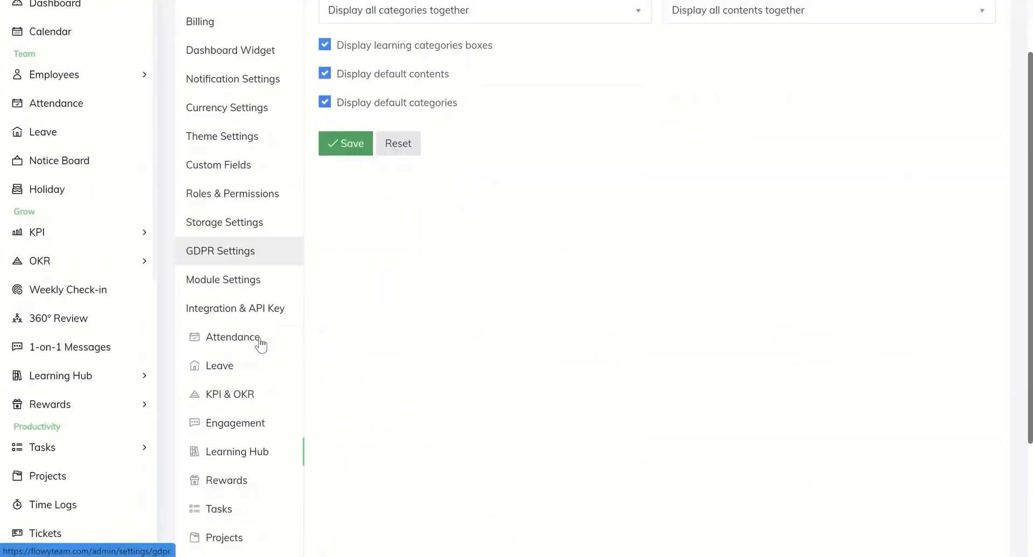
pyautogui.click(255, 337)
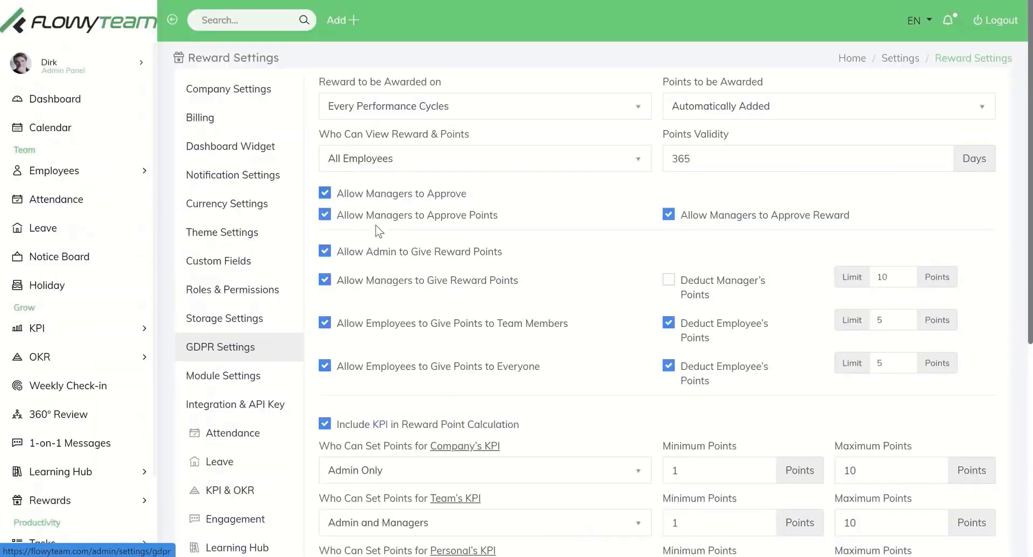
pyautogui.scroll(-10, 381, 215)
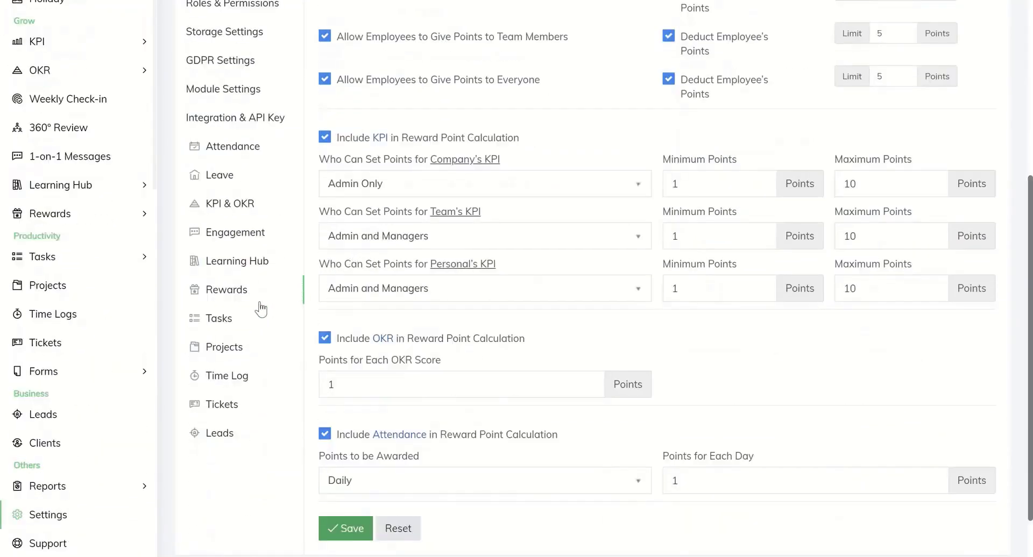
# Step: View the Task, Time Log, Ticket and Lead settings, then return to Company Settings
pyautogui.click(233, 323)
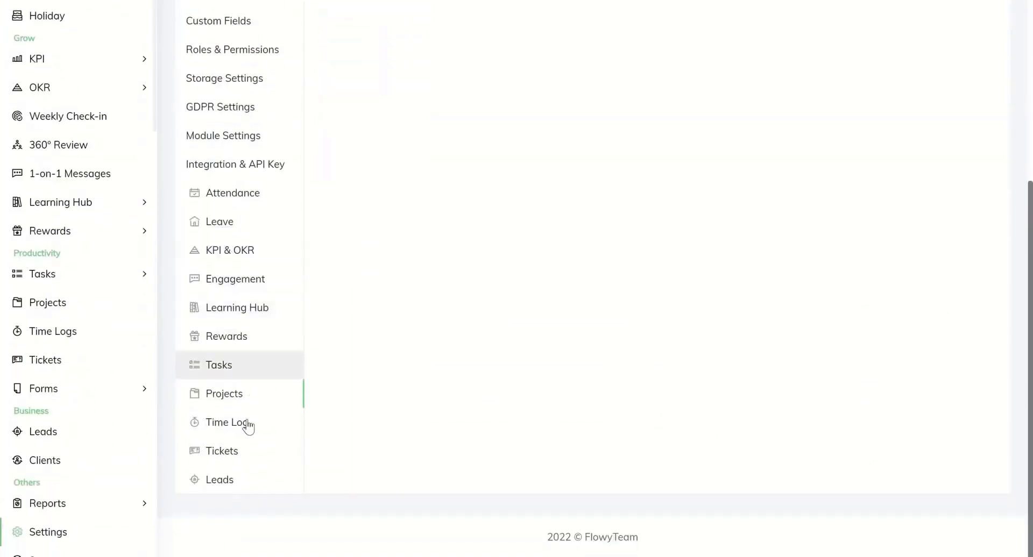
pyautogui.click(246, 424)
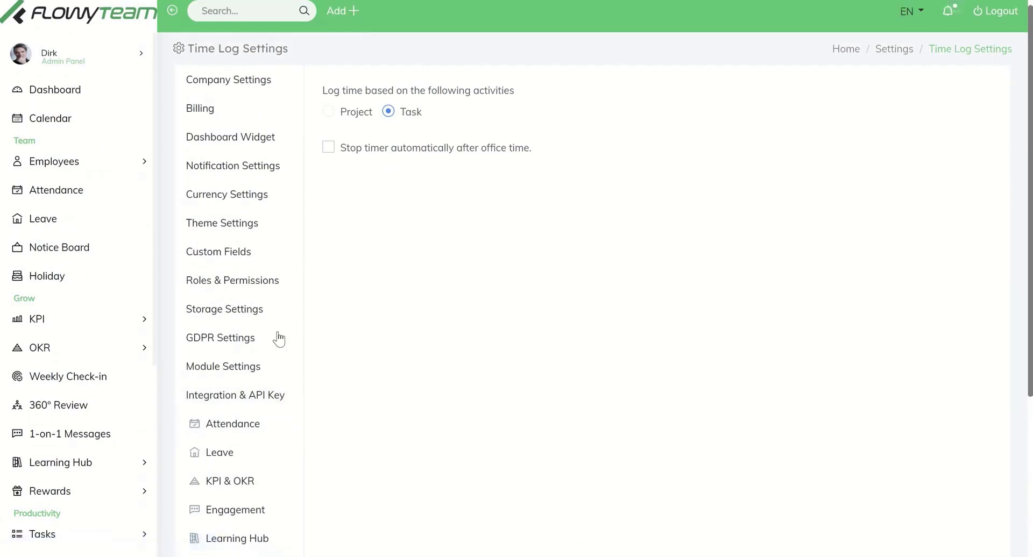
pyautogui.scroll(-5, 341, 339)
pyautogui.click(232, 454)
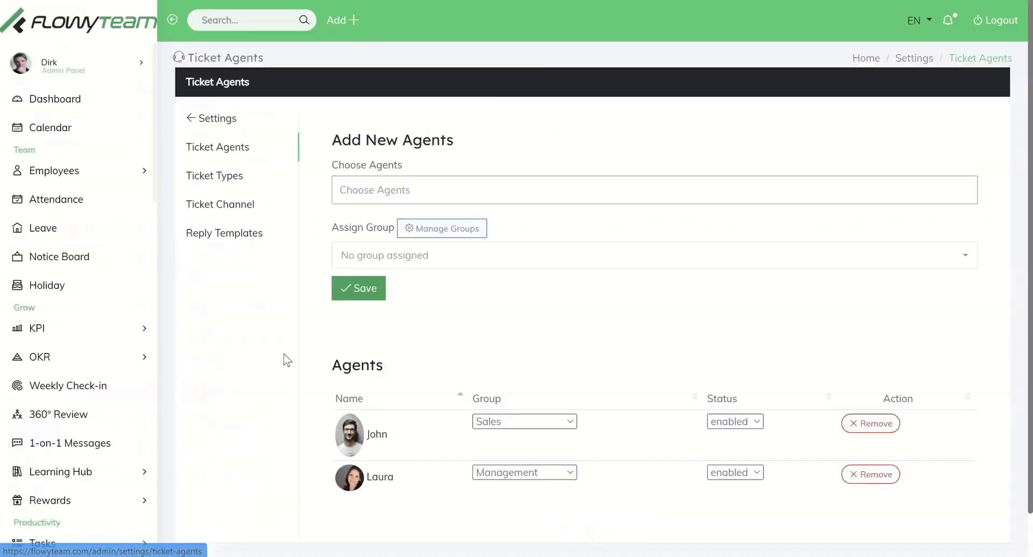
pyautogui.scroll(-1, 237, 202)
pyautogui.click(217, 74)
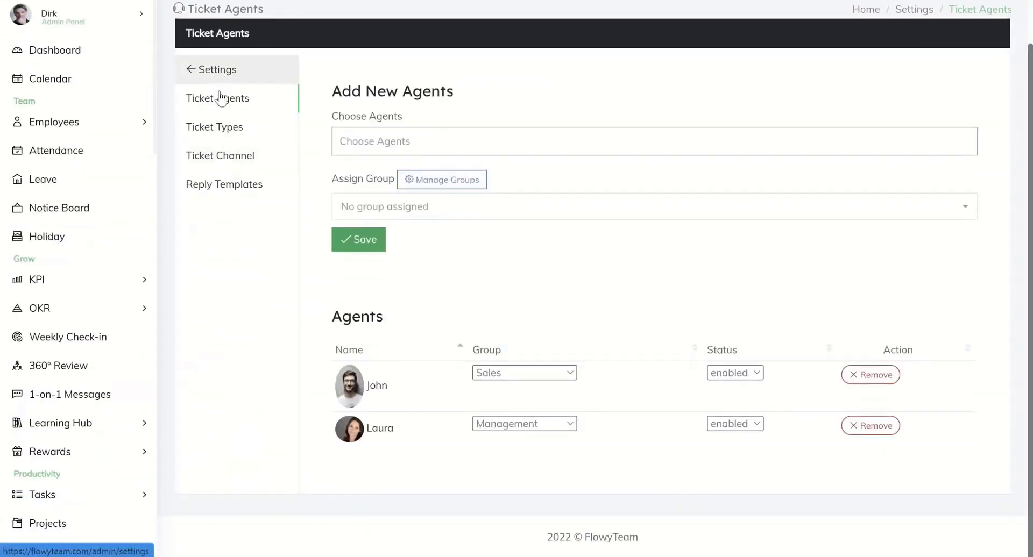
pyautogui.scroll(-5, 231, 191)
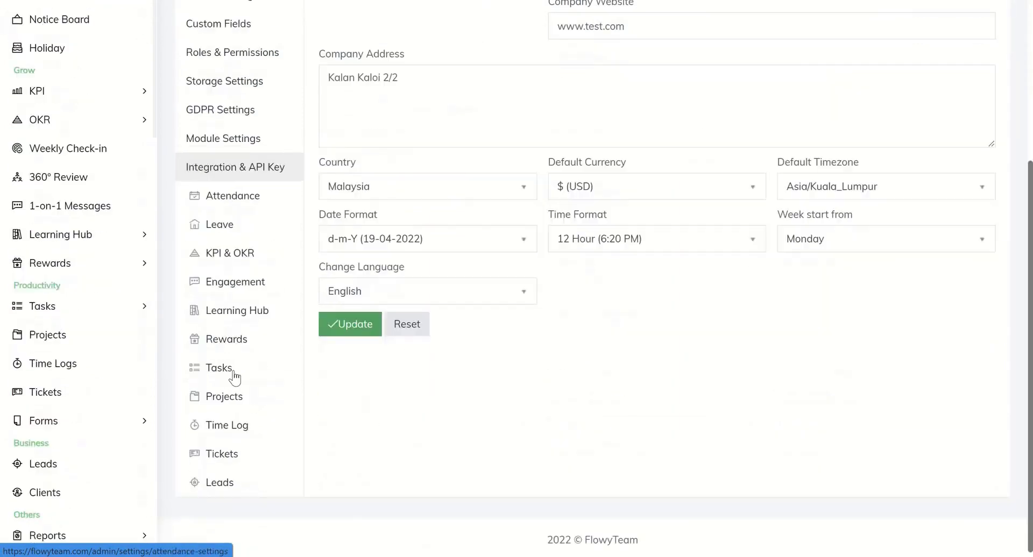
pyautogui.click(225, 478)
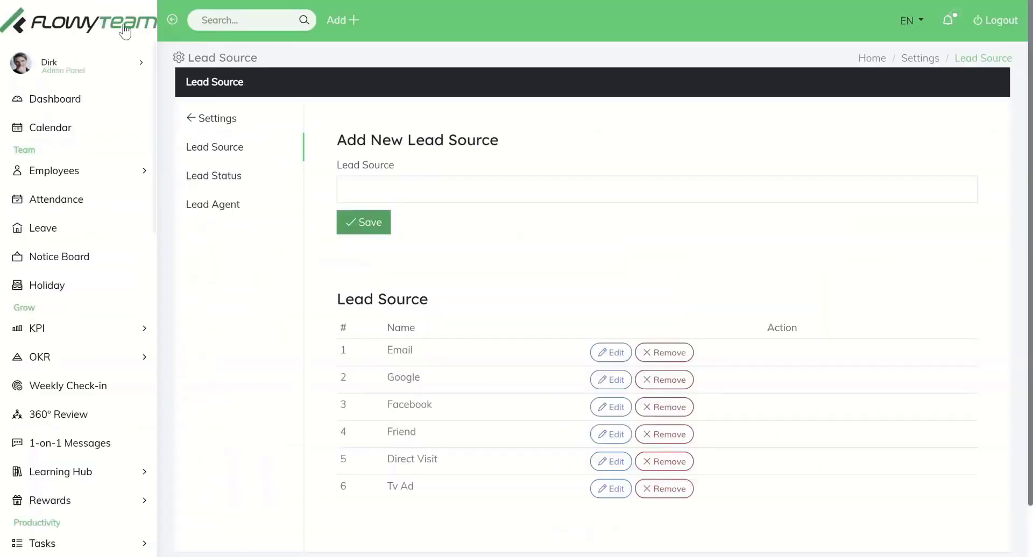
pyautogui.click(211, 118)
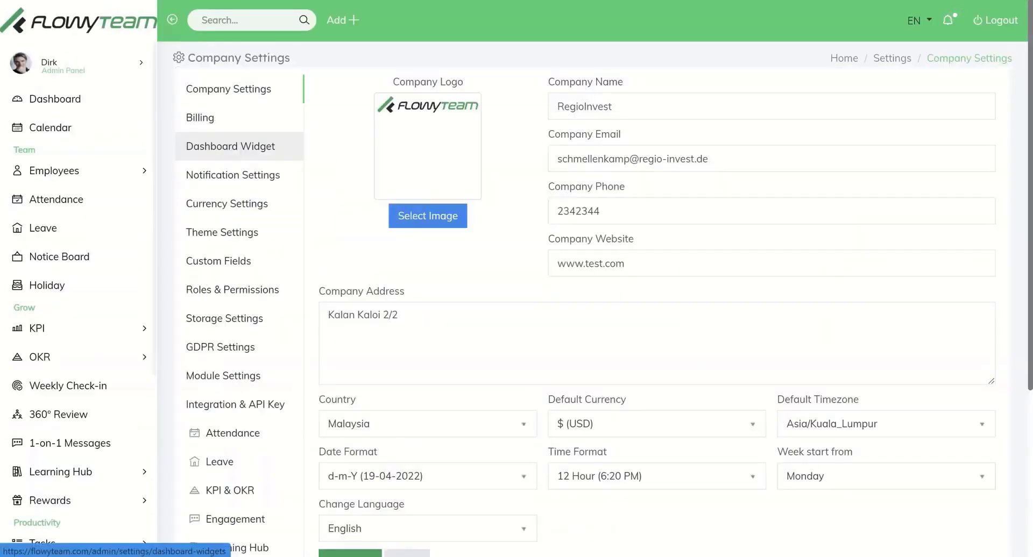
# Step: View the Dashboard Widget settings and the widgets on the Member Widget tab
pyautogui.click(238, 157)
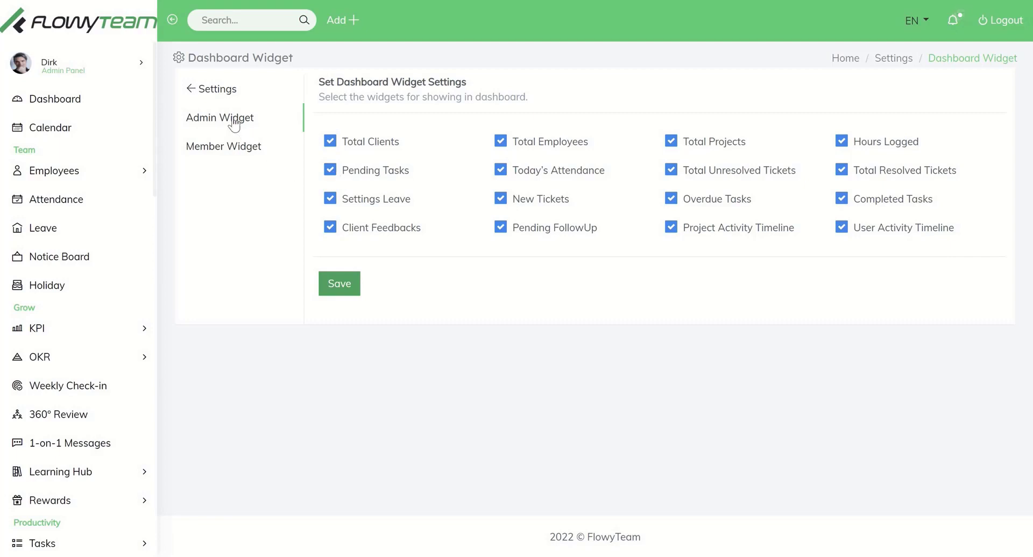
pyautogui.click(240, 156)
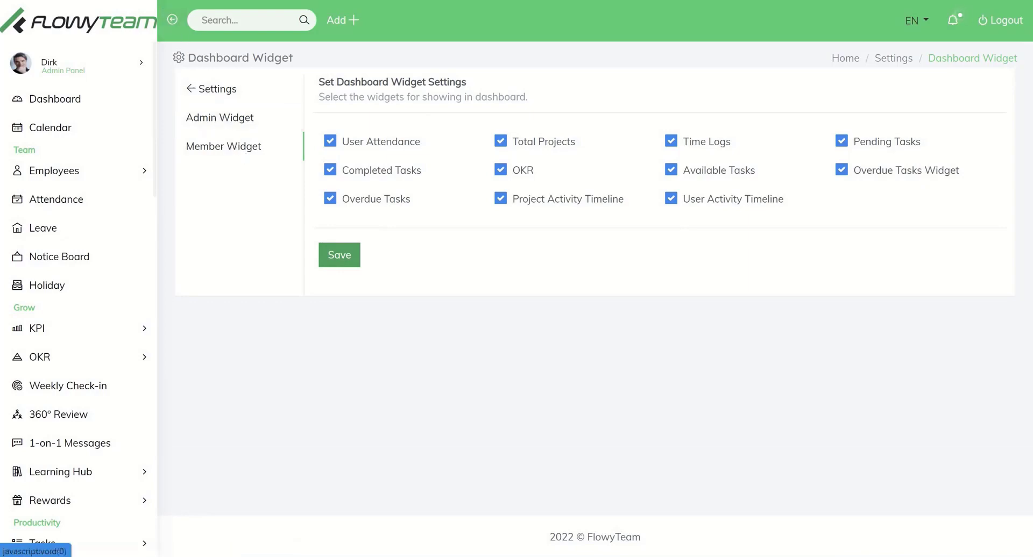
pyautogui.click(212, 89)
# Step: Check the email, Slack and push notification settings
pyautogui.click(276, 174)
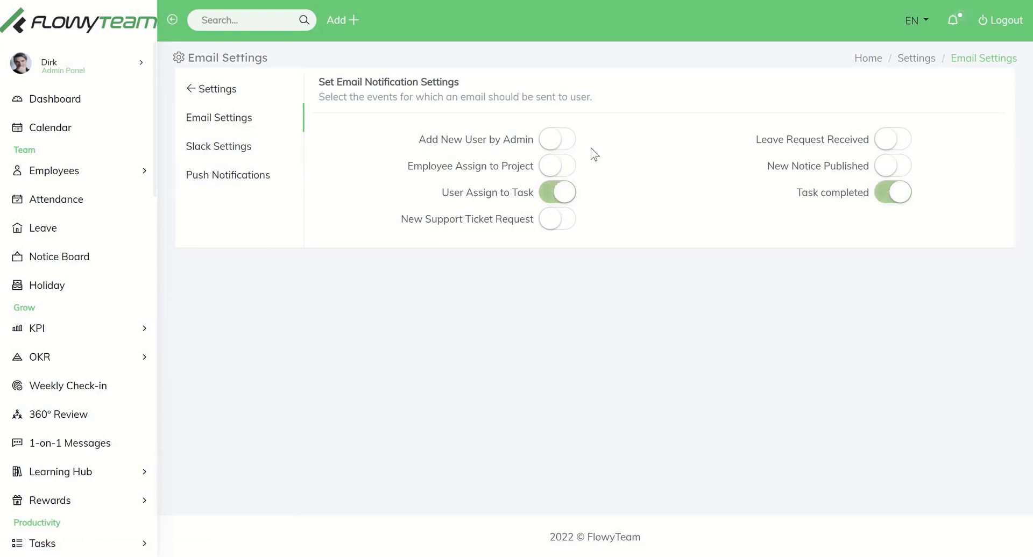
pyautogui.click(226, 160)
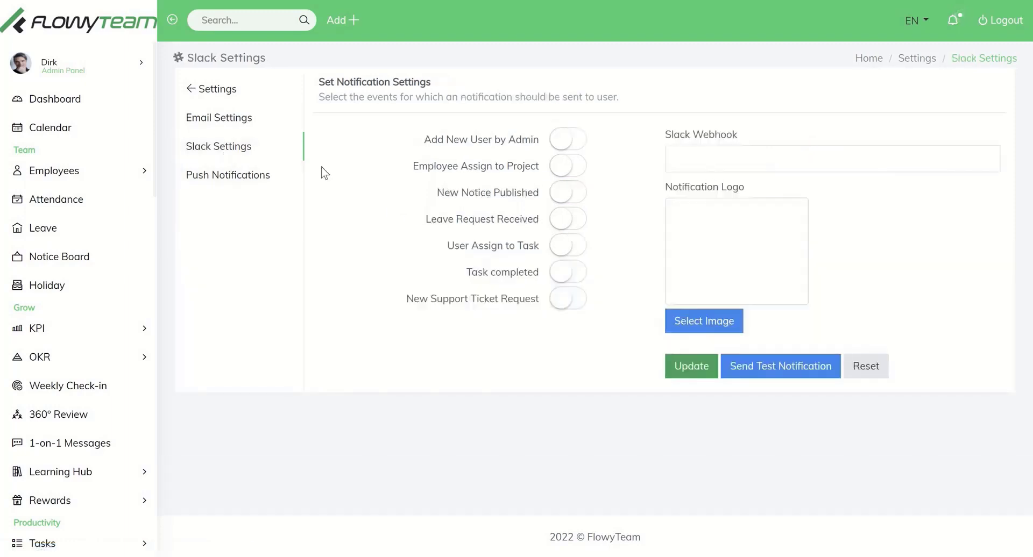
pyautogui.click(217, 176)
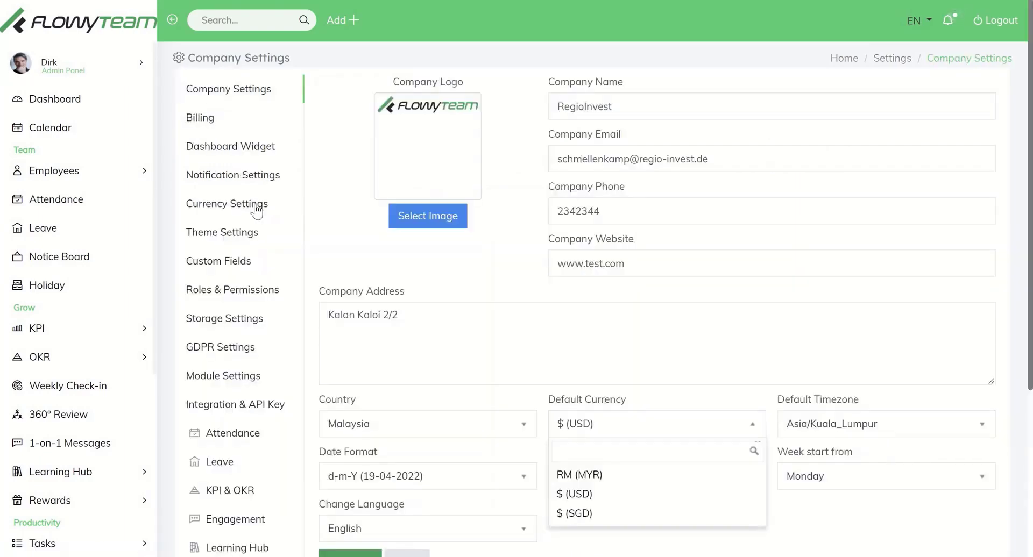
# Step: Check the exchange rates of the three currencies in Currency Settings
pyautogui.click(256, 211)
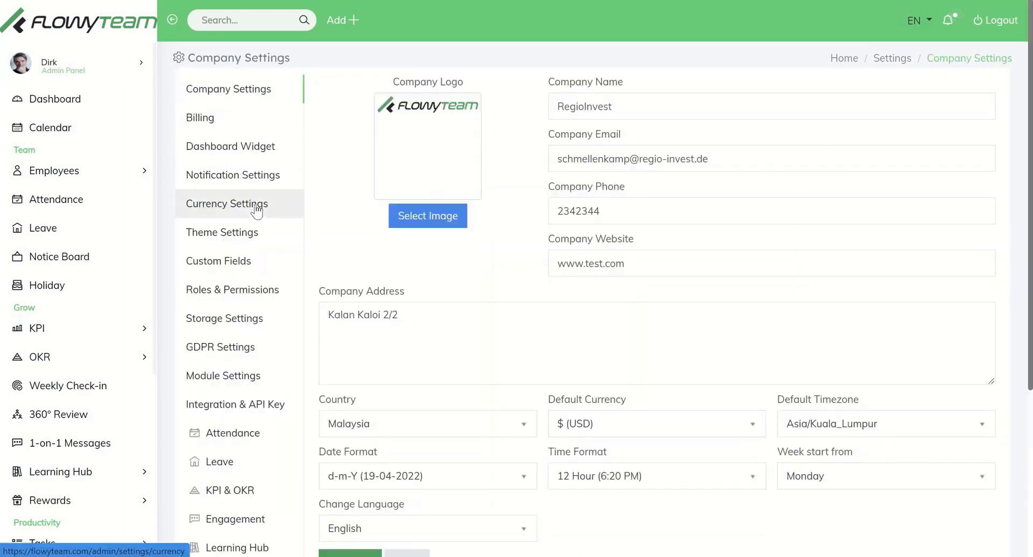
pyautogui.click(257, 211)
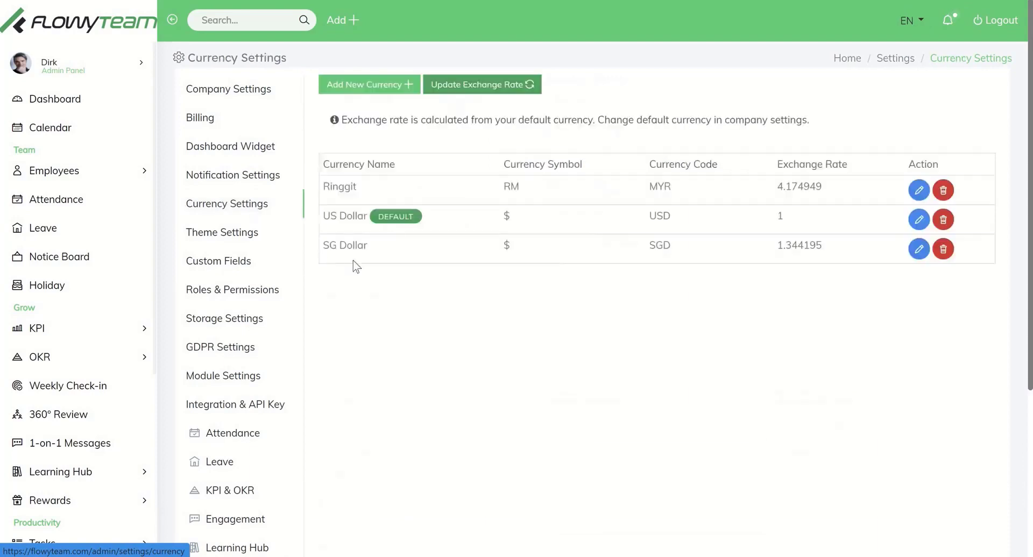
pyautogui.click(249, 101)
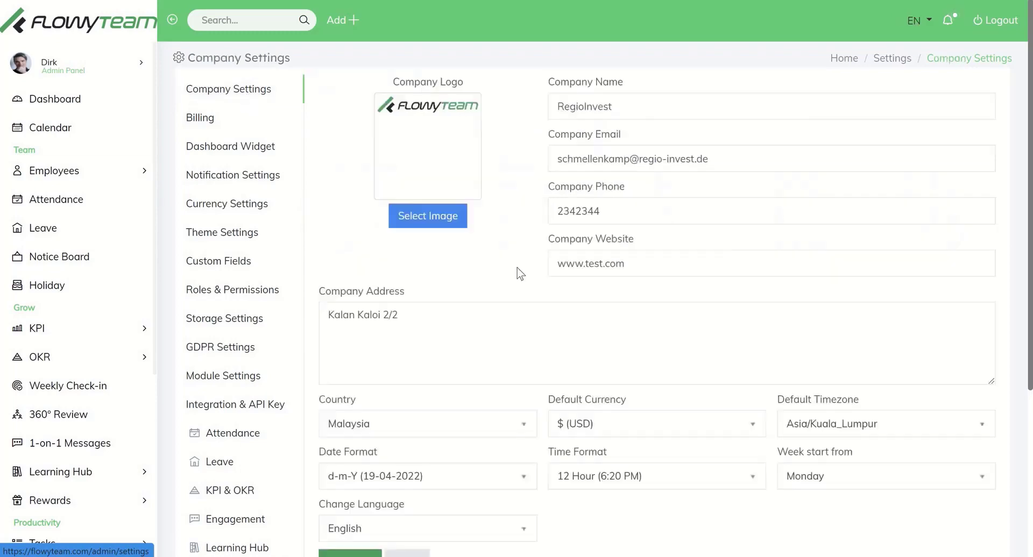
# Step: Browse the Default Currency options, leaving USD as the default
pyautogui.scroll(-2, 592, 328)
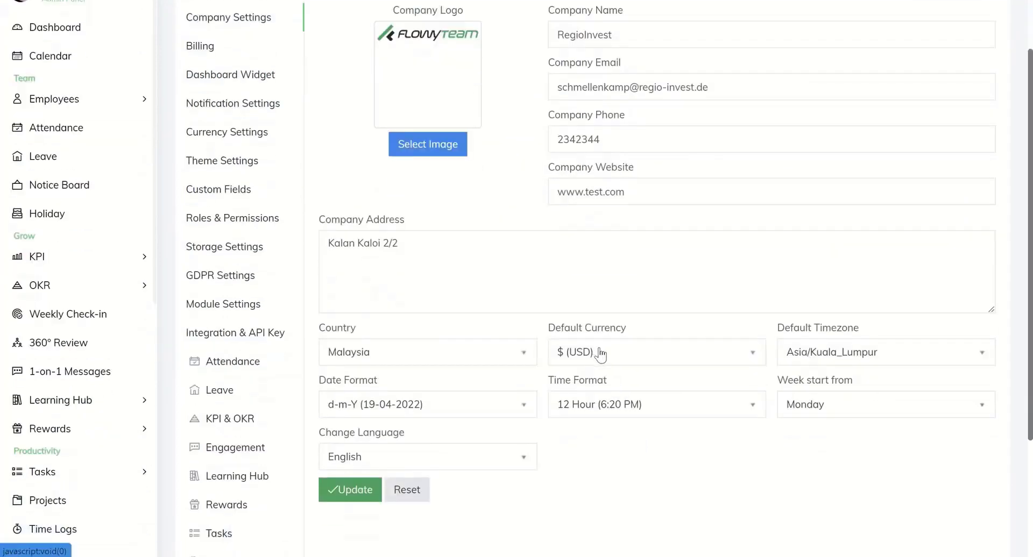
pyautogui.click(601, 354)
pyautogui.press('Up')
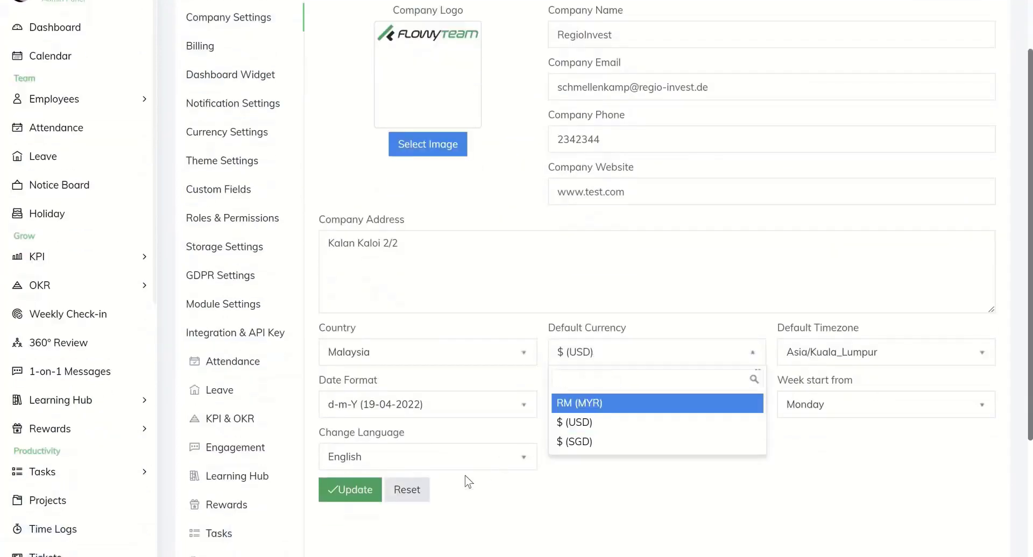
pyautogui.press('Down')
pyautogui.press('Down')
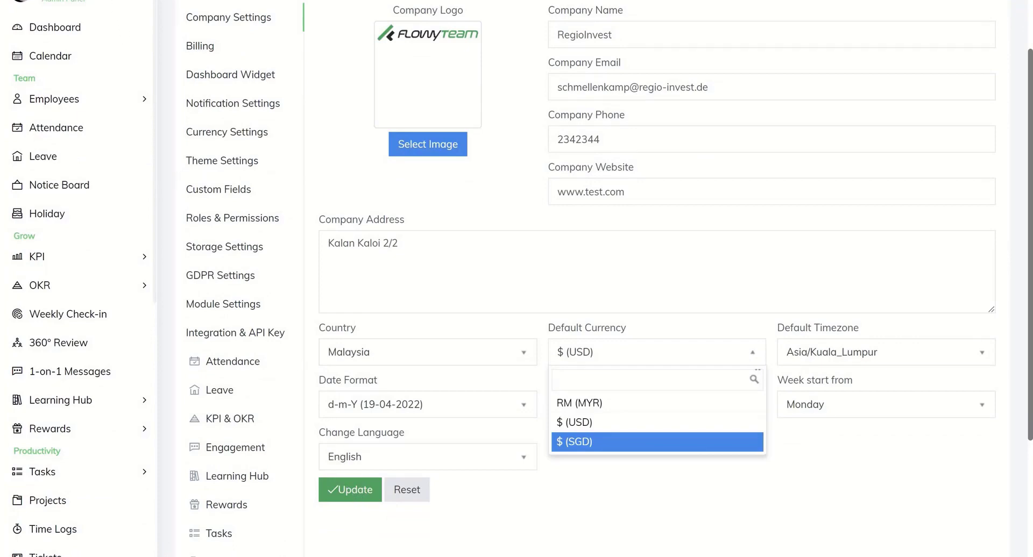
pyautogui.scroll(2, 292, 320)
# Step: Review the storage options, keeping storage on Local (Default)
pyautogui.click(292, 319)
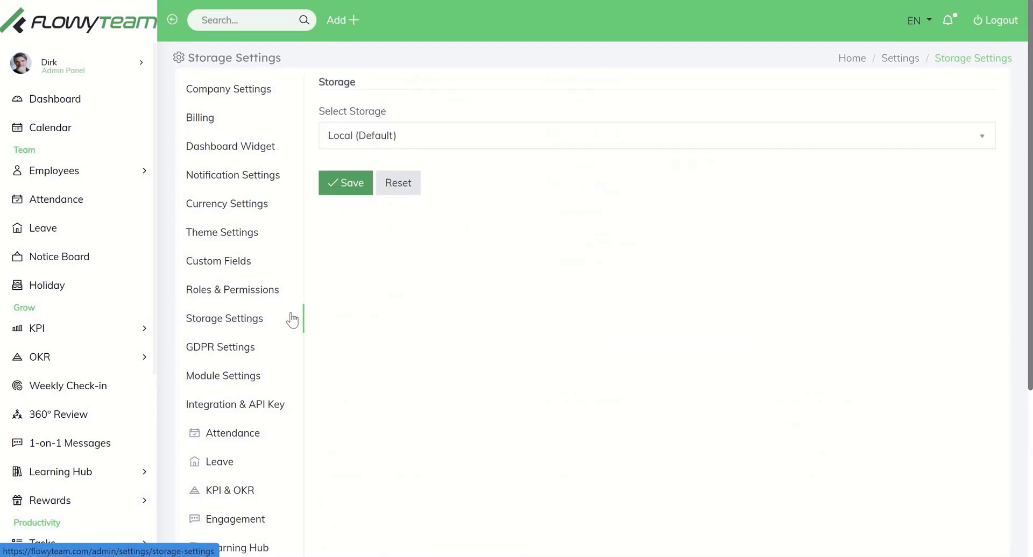
pyautogui.click(415, 141)
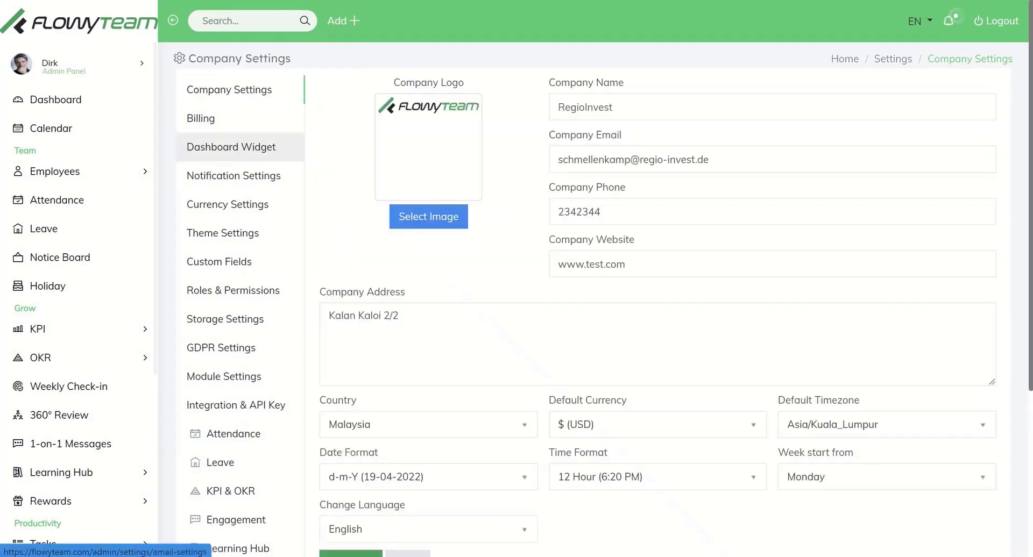
pyautogui.scroll(-1, 261, 221)
# Step: Open Roles & Permissions and show Lead Manager's full access to Projects, Tasks and Leads
pyautogui.click(262, 222)
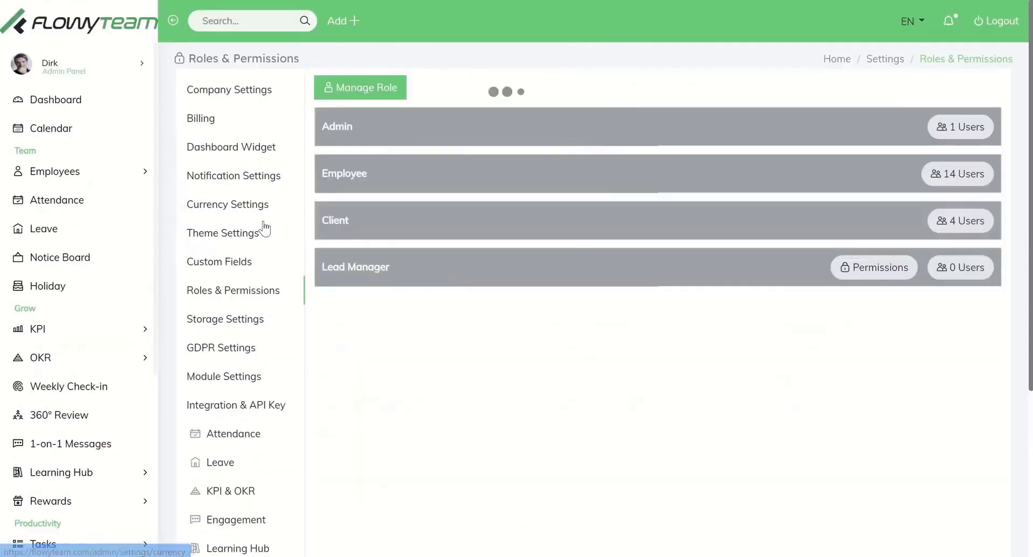
pyautogui.click(380, 90)
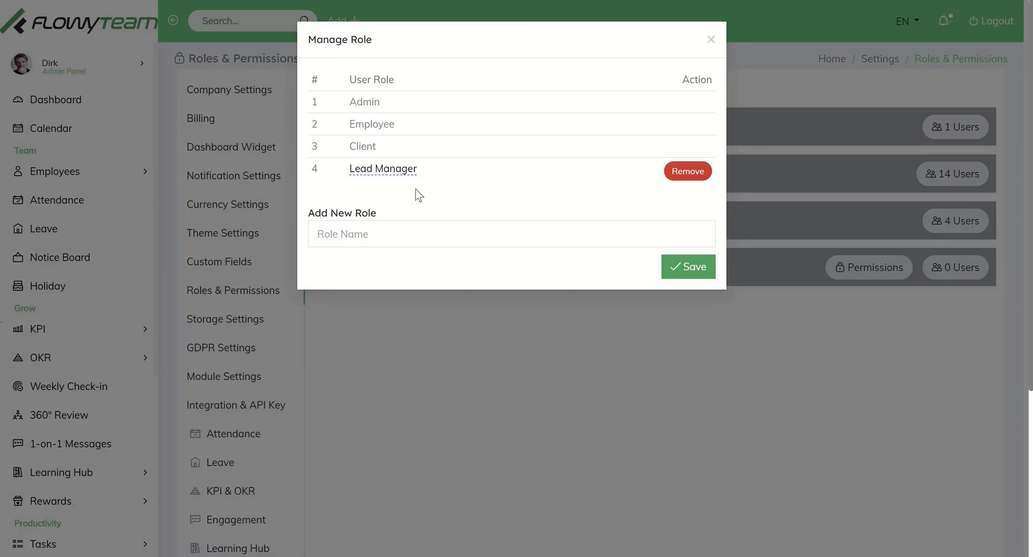
pyautogui.click(710, 41)
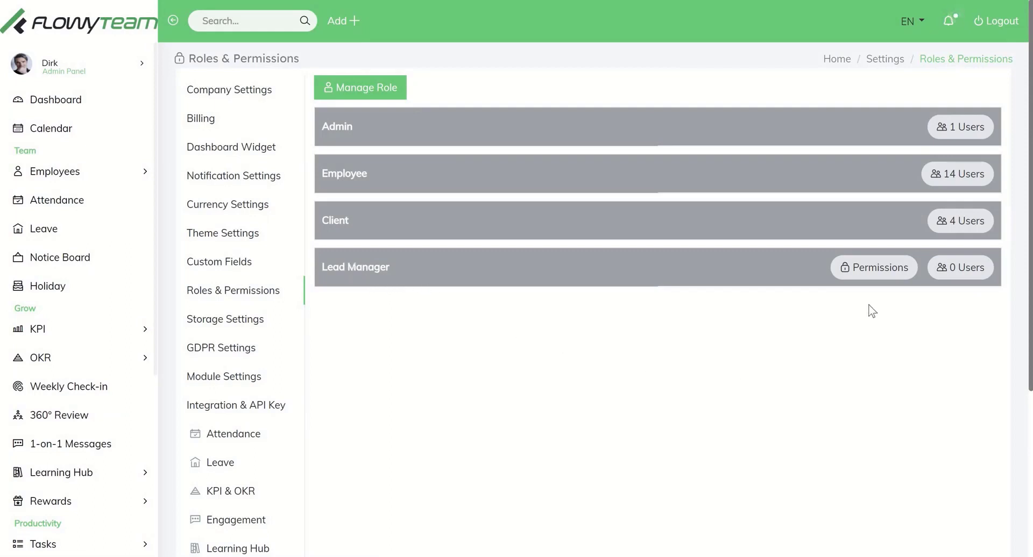
pyautogui.click(880, 275)
pyautogui.scroll(-3, 795, 268)
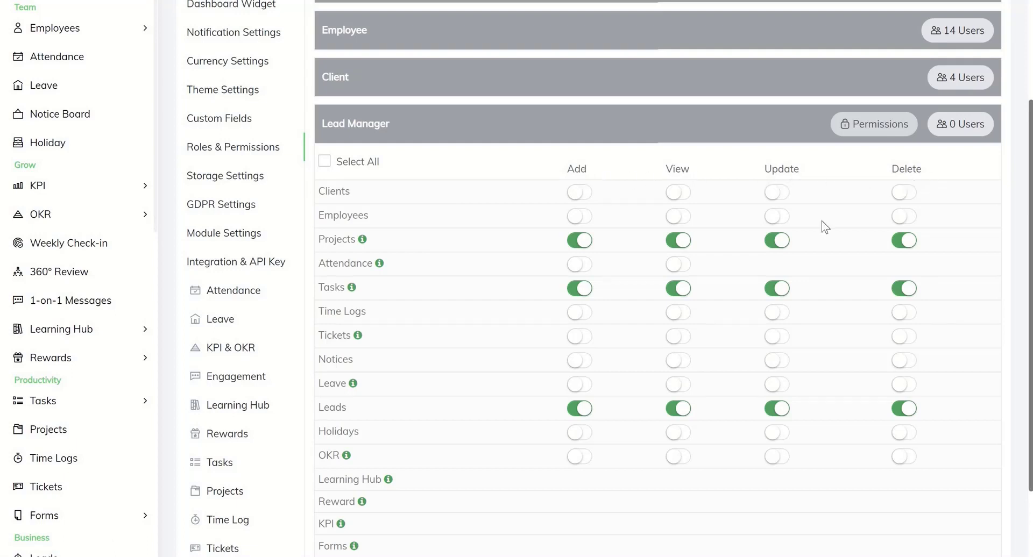
pyautogui.scroll(-2, 821, 225)
pyautogui.scroll(3, 822, 224)
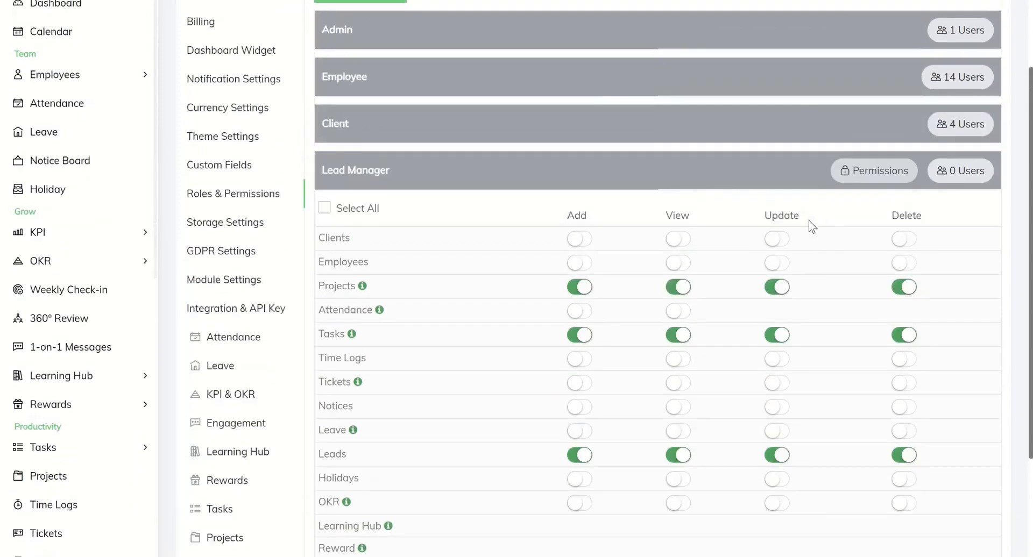
# Step: Open the Employees list of 14 employees and view the Import From CSV option
pyautogui.click(55, 4)
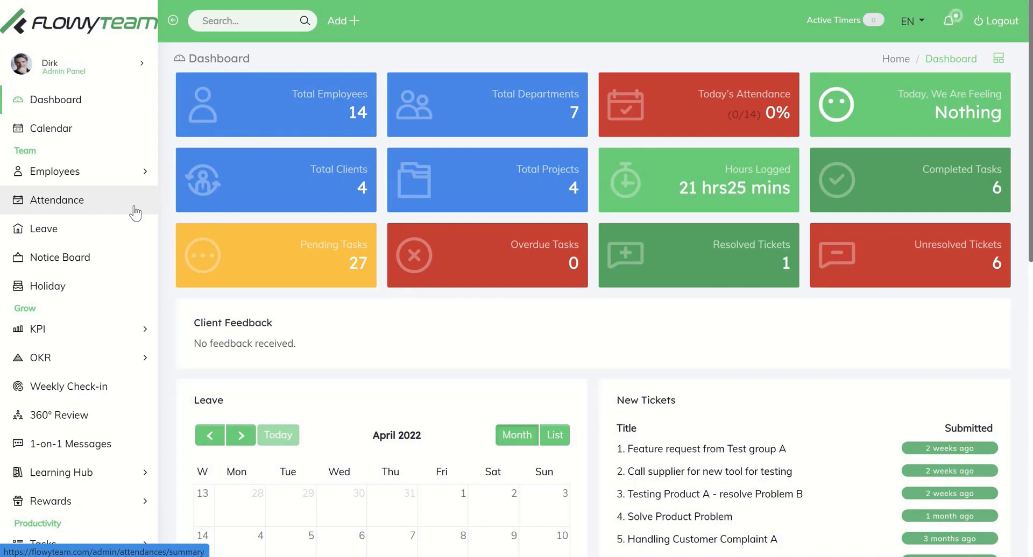
pyautogui.click(141, 176)
pyautogui.click(60, 203)
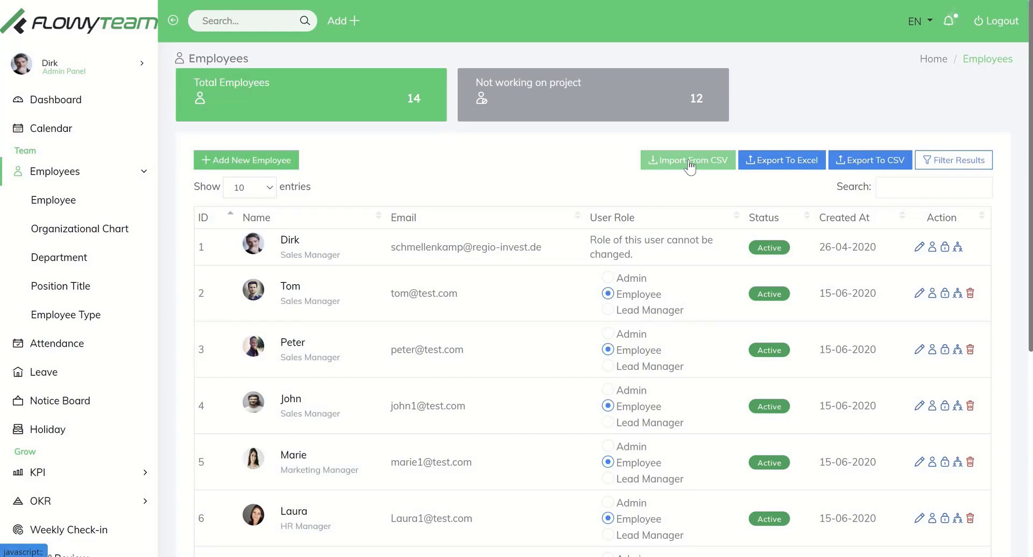
pyautogui.click(689, 167)
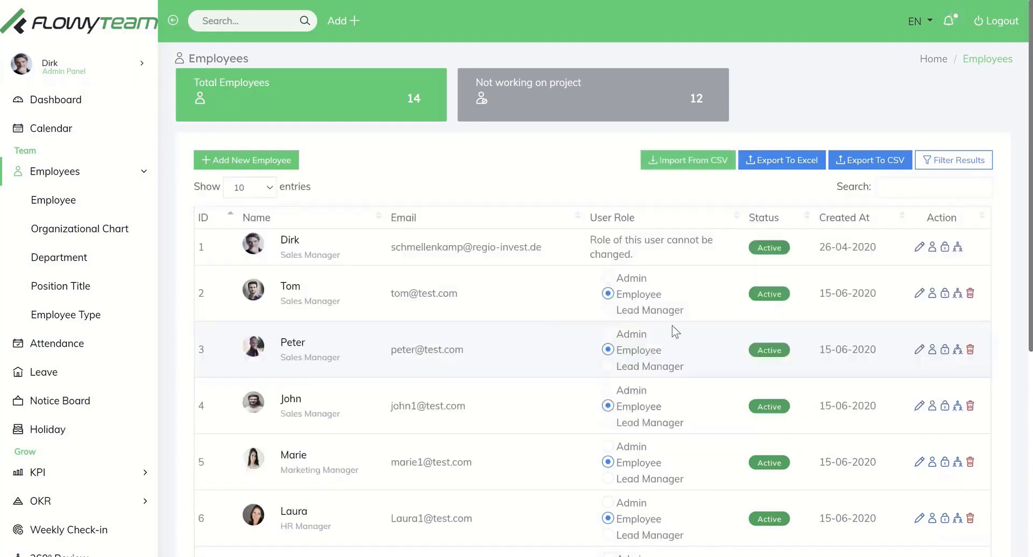
# Step: Edit employee 3, leaving Manager as False, and open the Other Department list under Employment
pyautogui.click(919, 350)
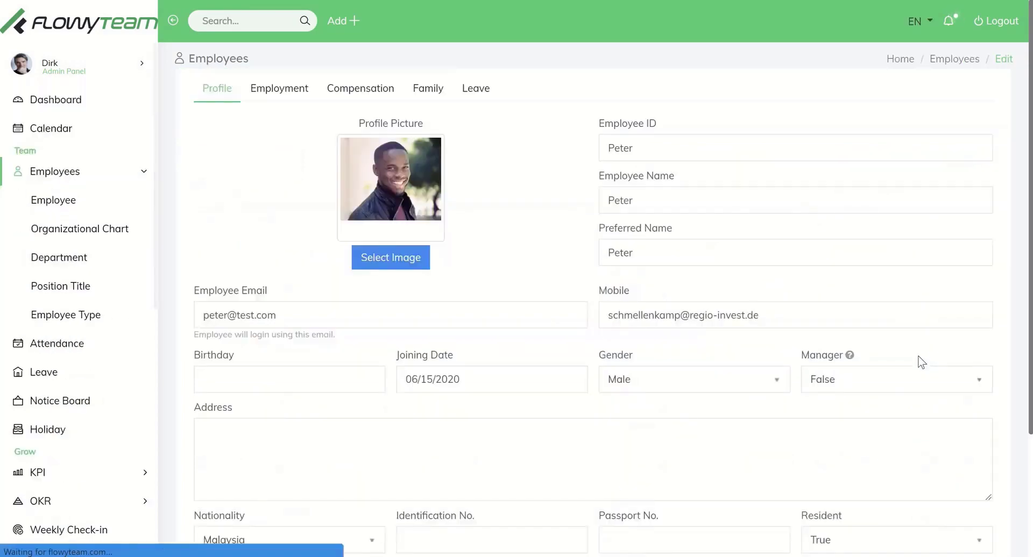
pyautogui.click(868, 384)
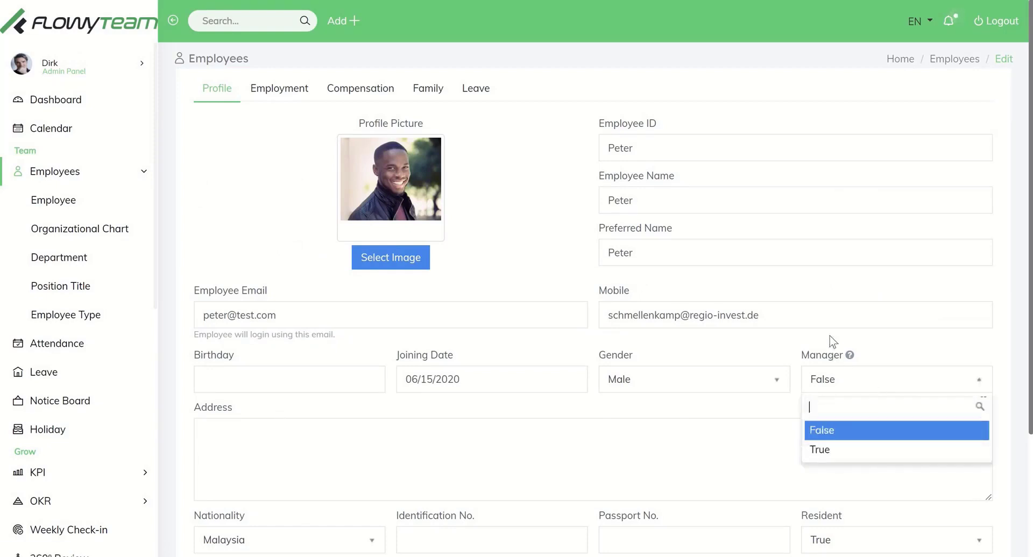
pyautogui.click(798, 337)
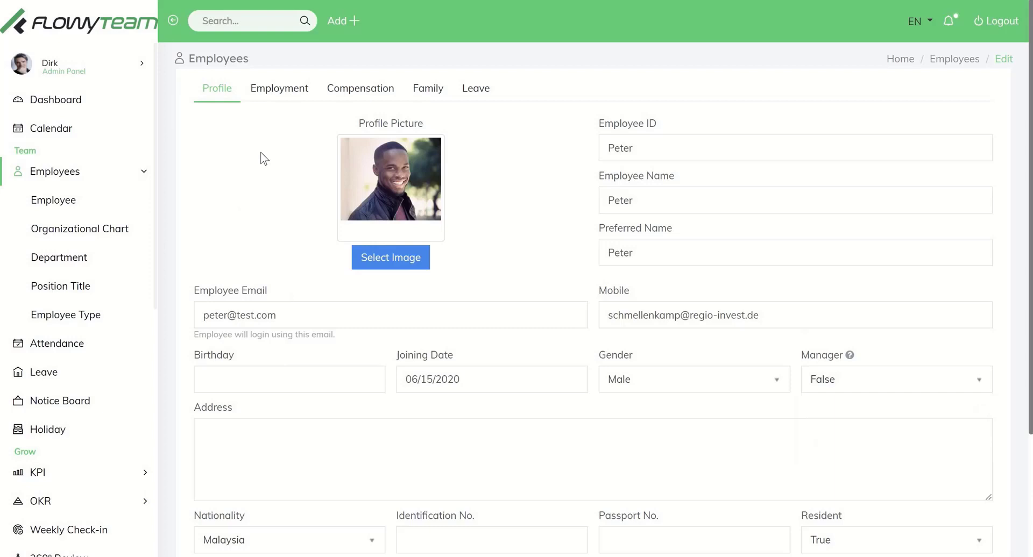
pyautogui.click(281, 98)
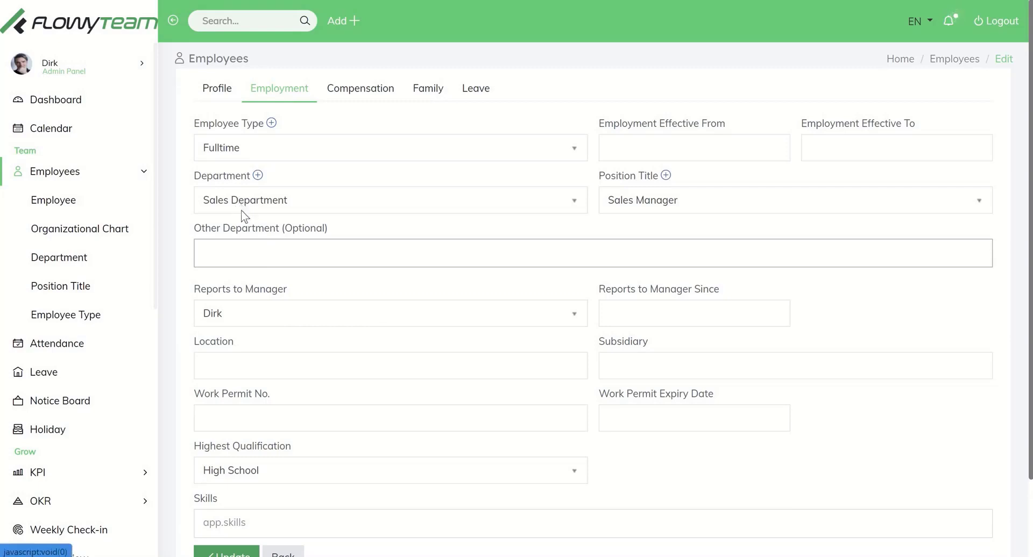
pyautogui.click(214, 247)
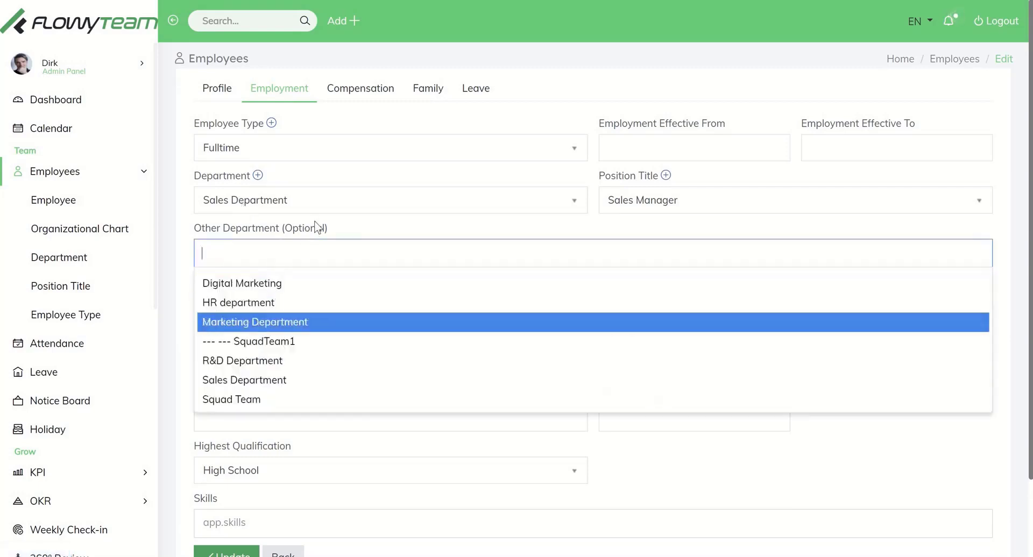